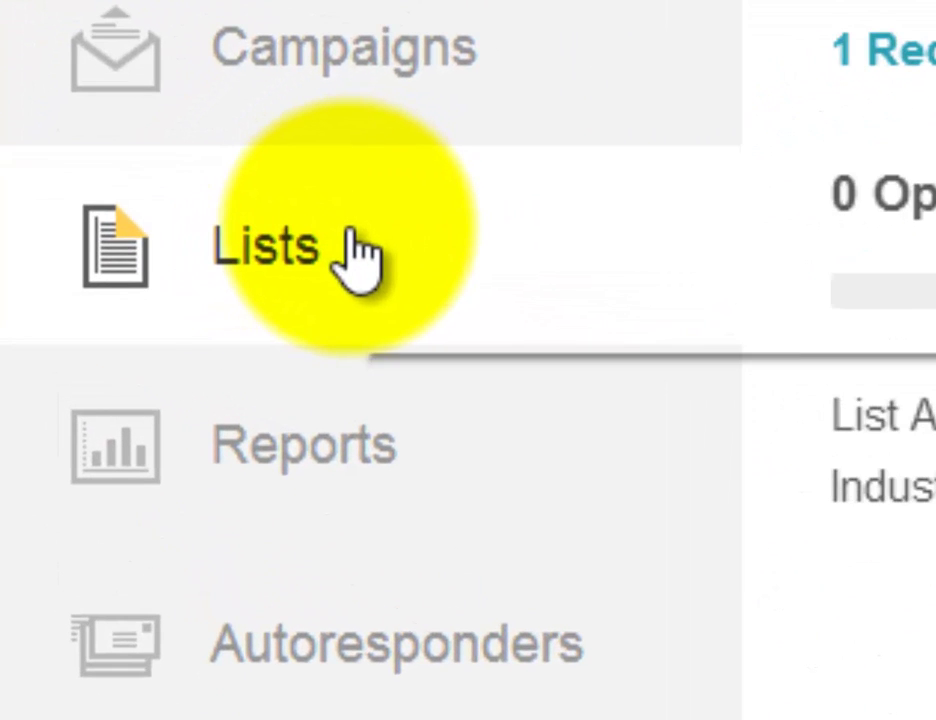
Go from the dashboard, via Lists, to the Campaigns overview page
click(352, 240)
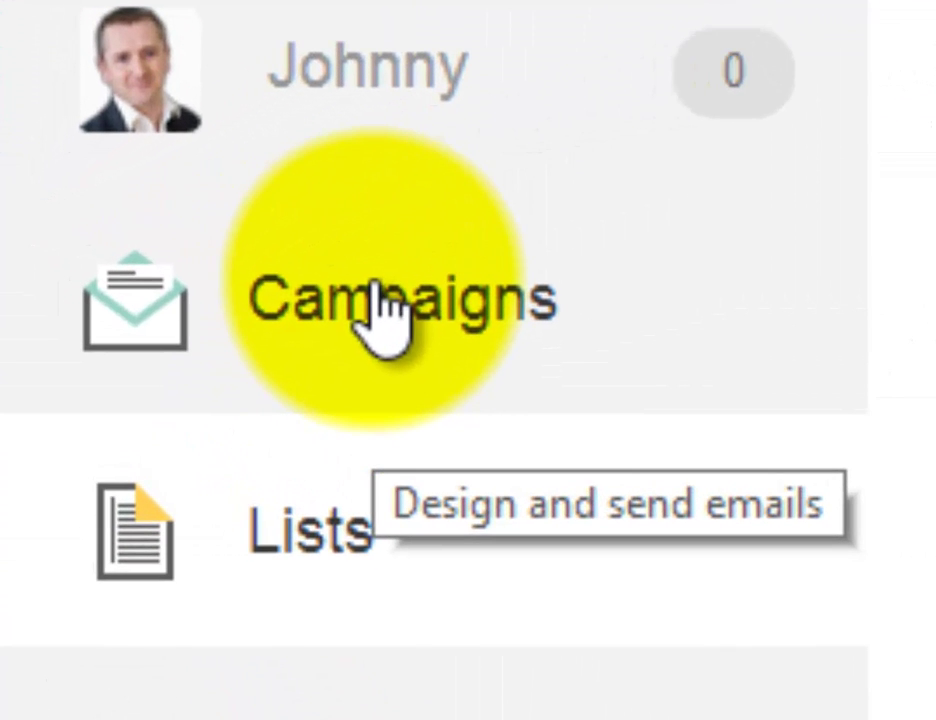
click(383, 318)
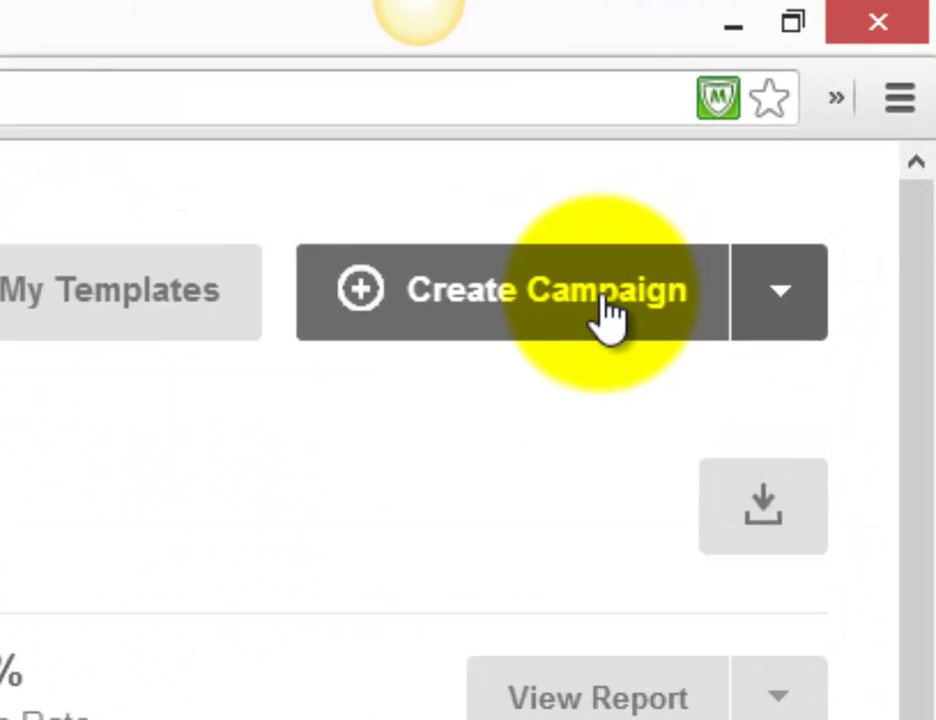
Create a new campaign sent to the entire FB Competition list and proceed to Campaign Info
click(607, 316)
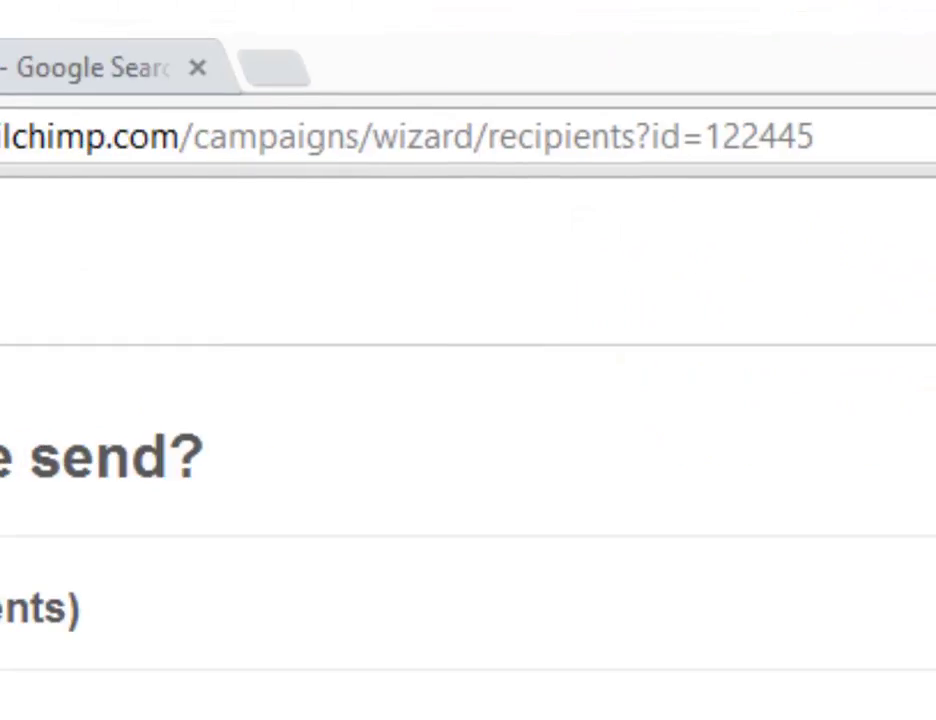
click(95, 630)
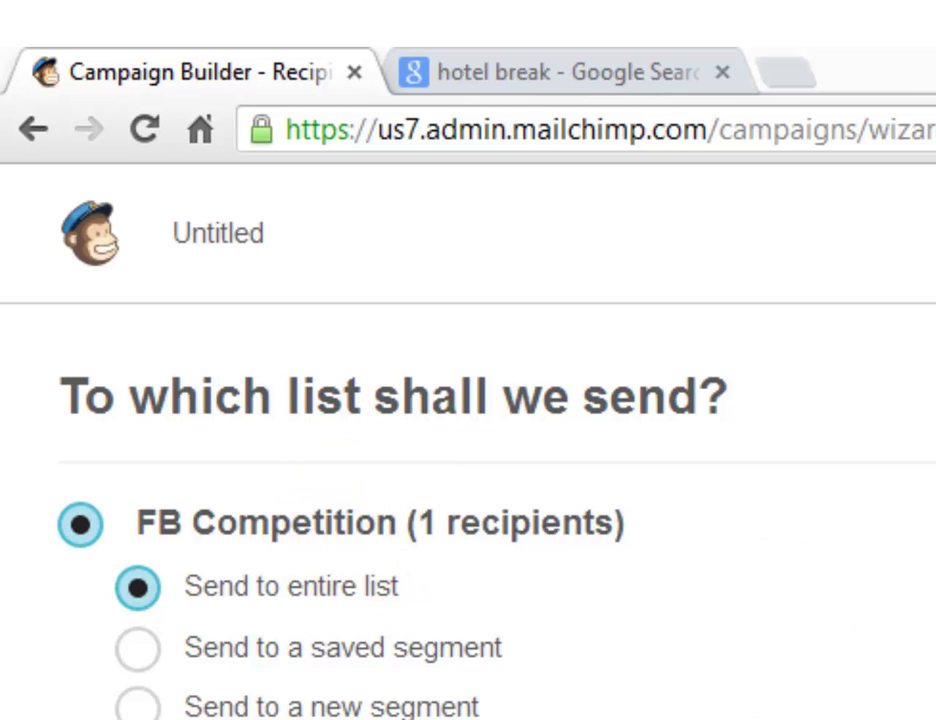
click(855, 671)
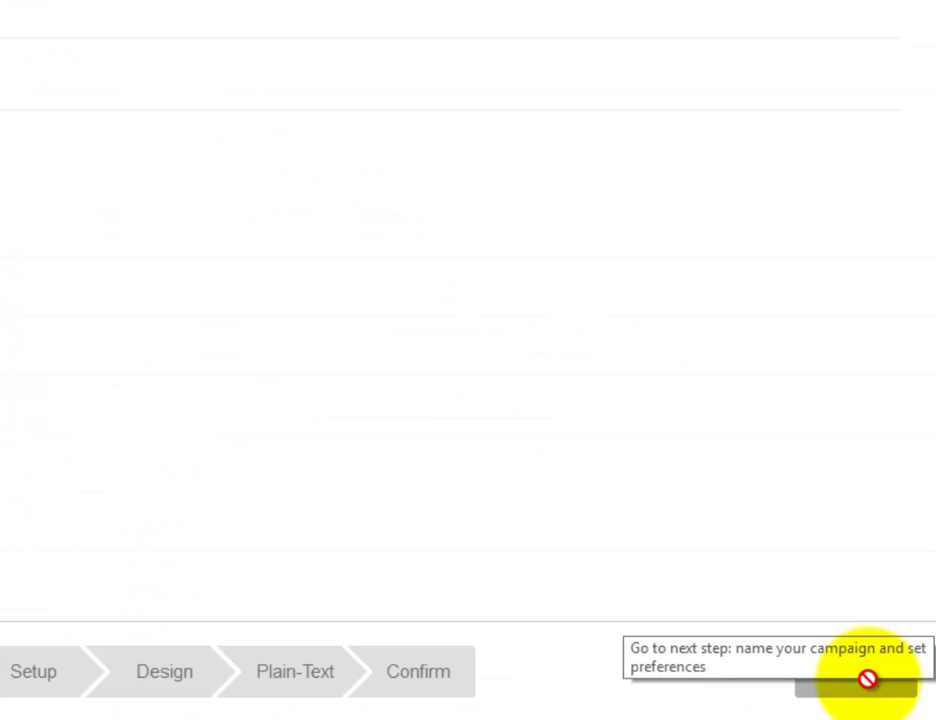
click(36, 274)
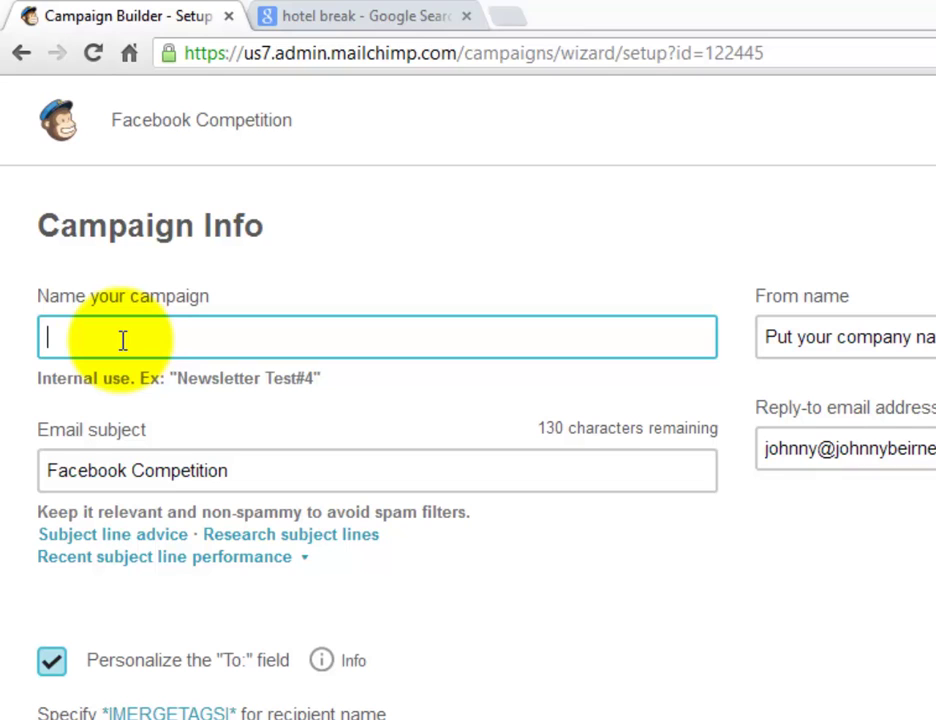
Name the campaign 'Facebook Competition Winner'
text(Facebook Competition Winner)
key(Tab)
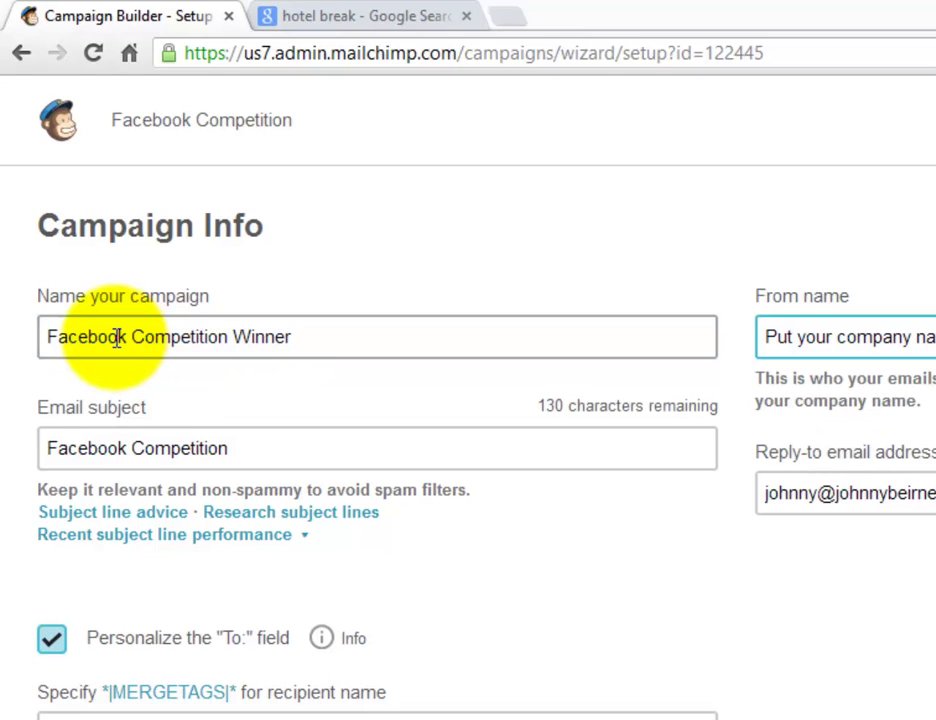
drag(117, 337, 4, 330)
Set the From name to Digital Business Institute and review the subject and reply-to fields
click(811, 337)
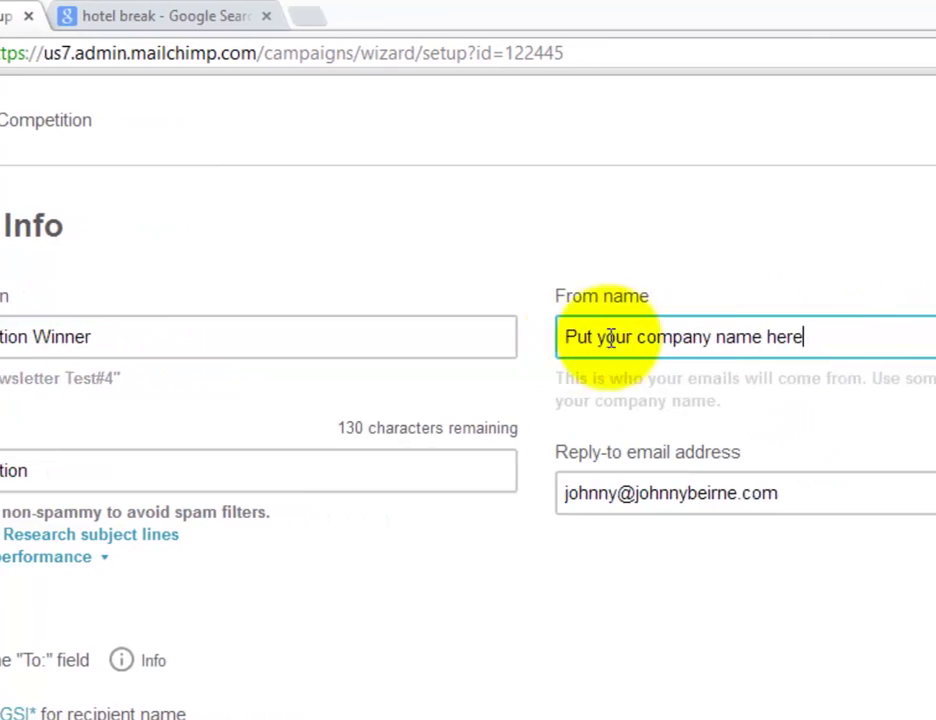
drag(805, 337, 526, 347)
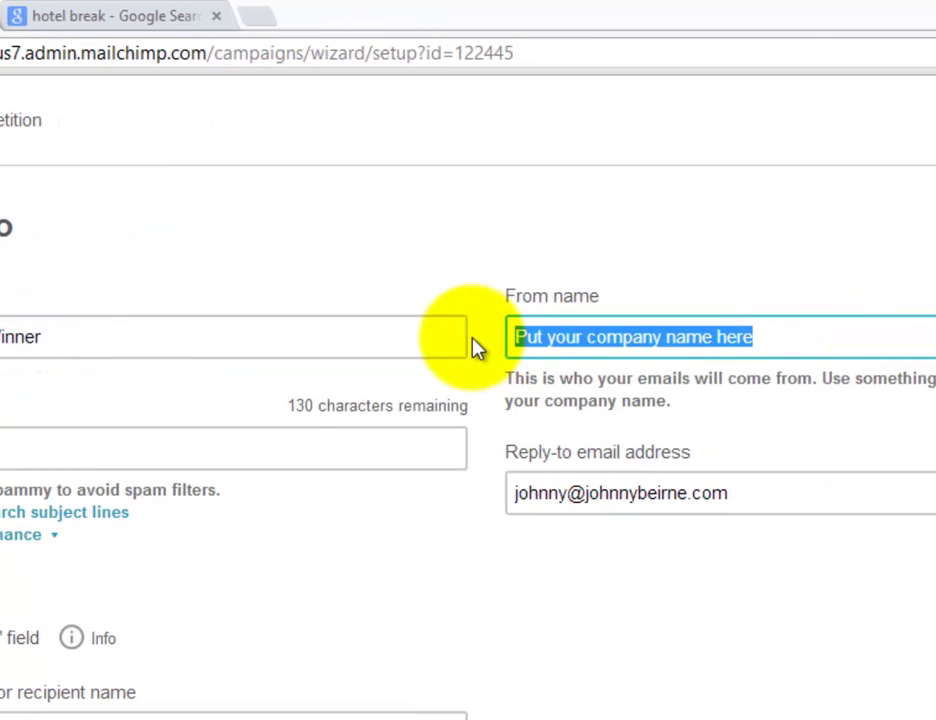
text(Di)
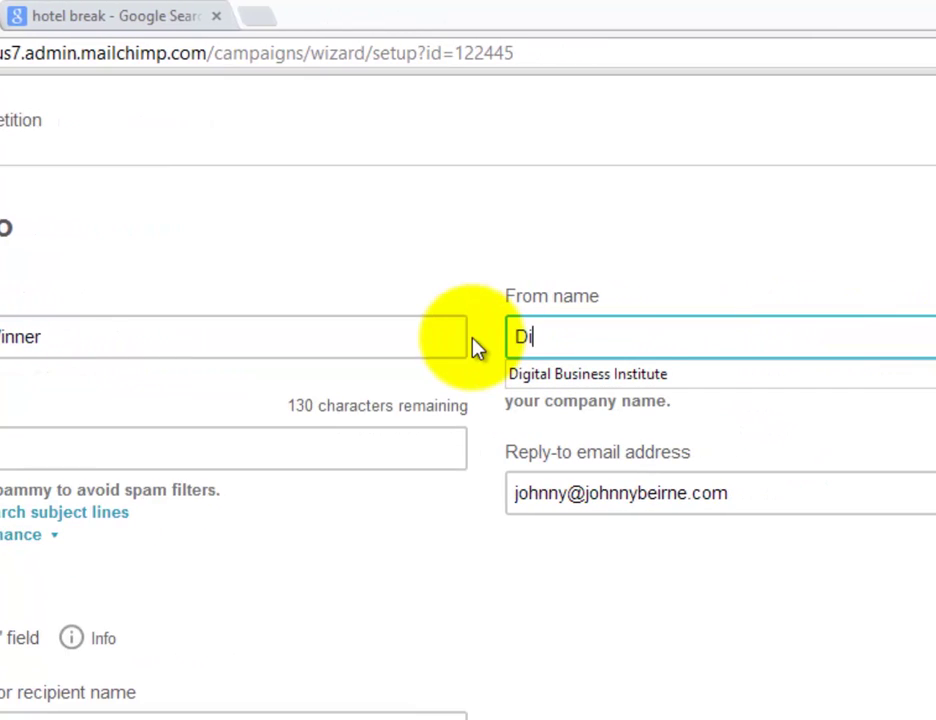
click(622, 372)
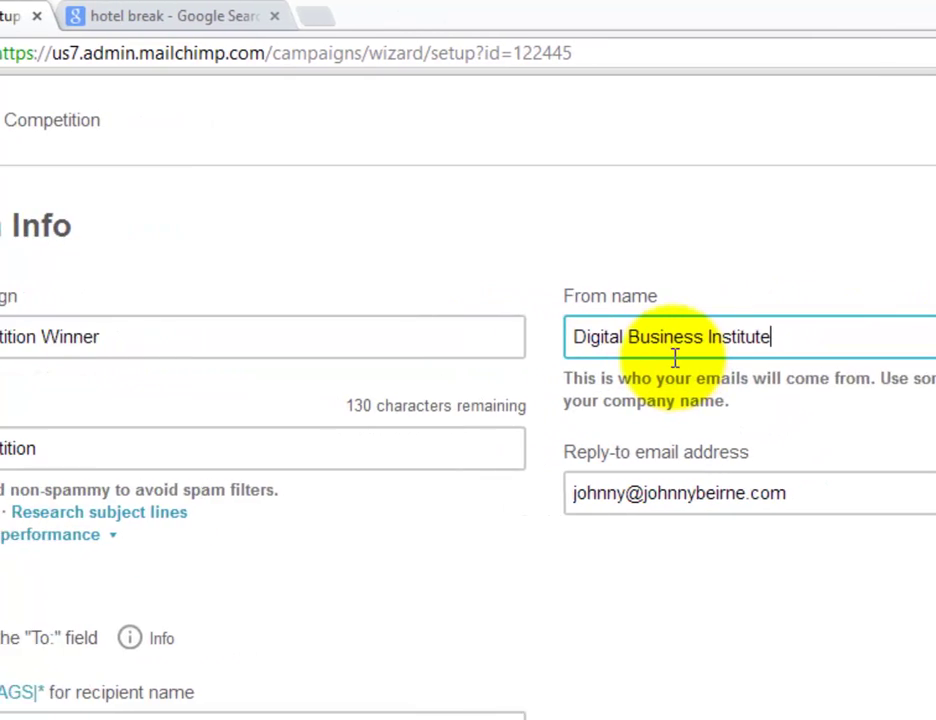
click(165, 455)
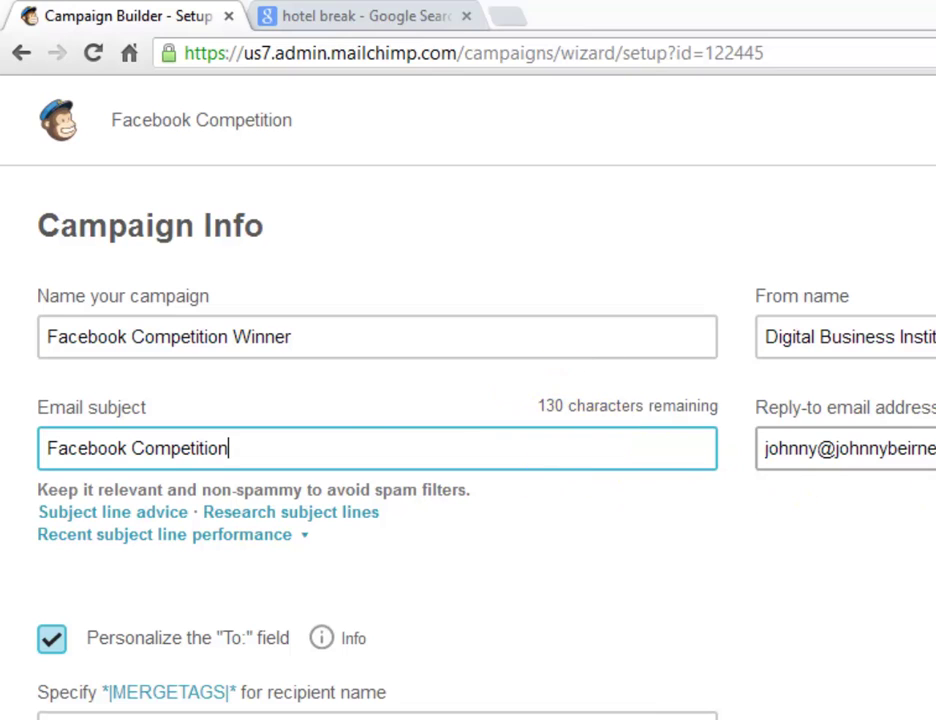
click(845, 448)
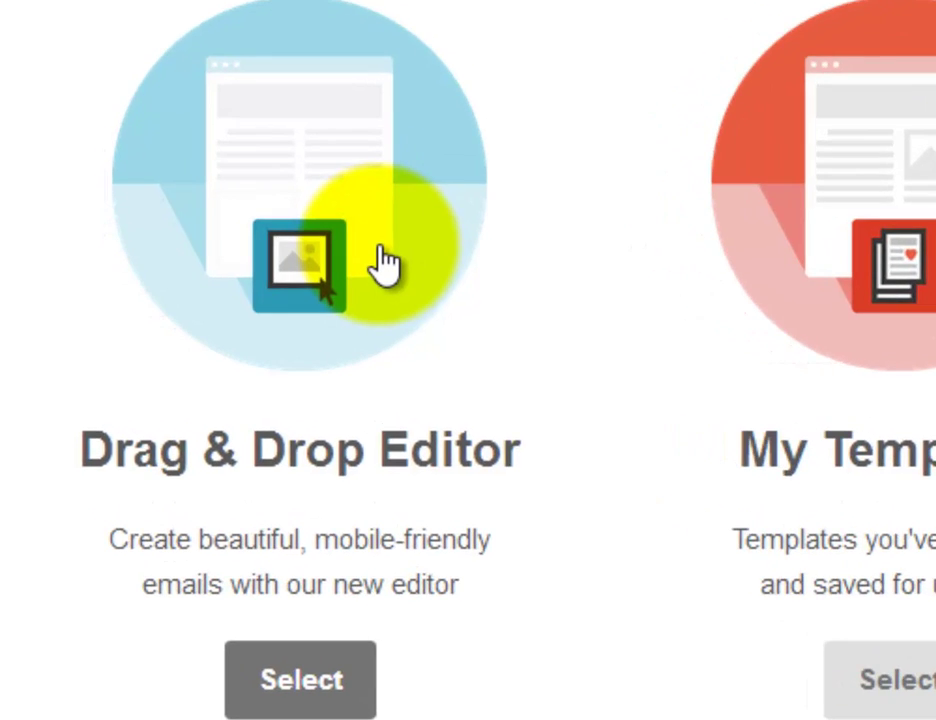
Choose the Drag & Drop Editor with the basic 1 Column template
click(383, 263)
click(402, 425)
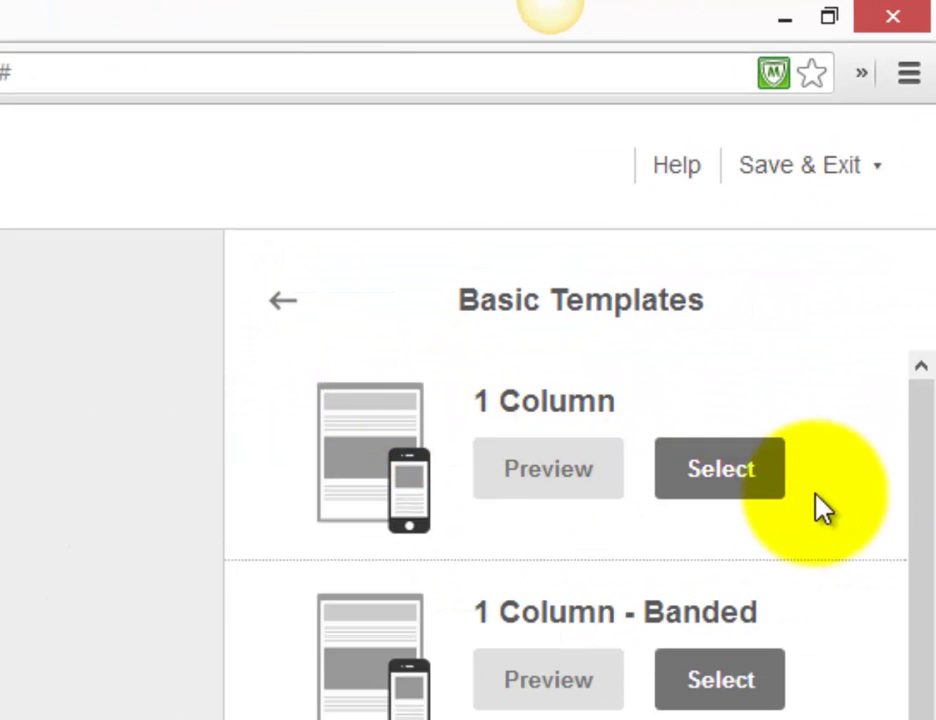
click(745, 485)
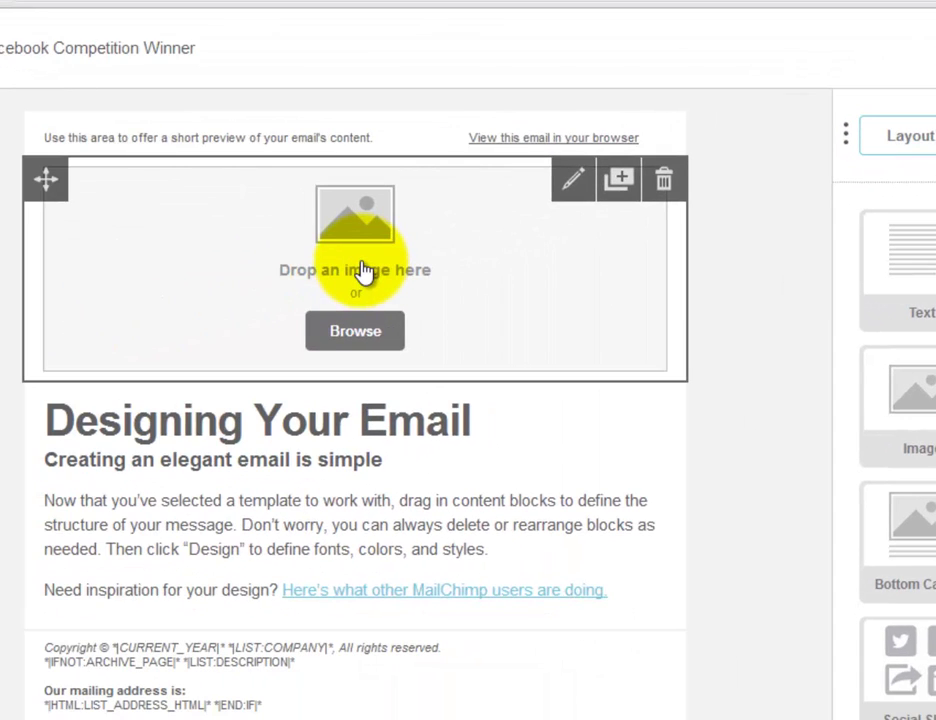
Upload hotel-break.png from the Desktop into the email's header image block
click(372, 331)
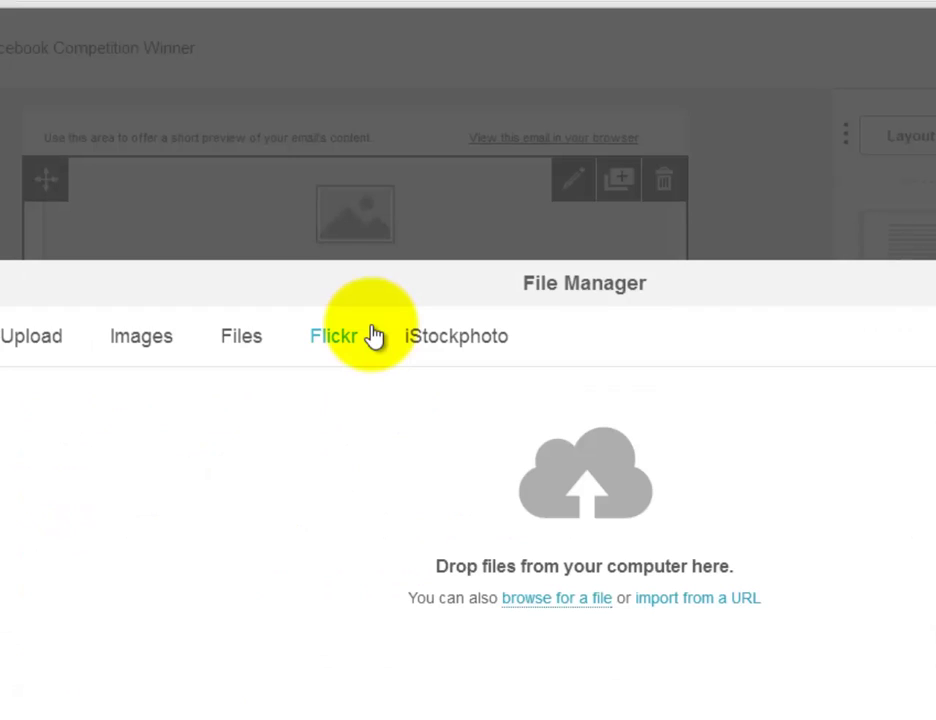
click(30, 338)
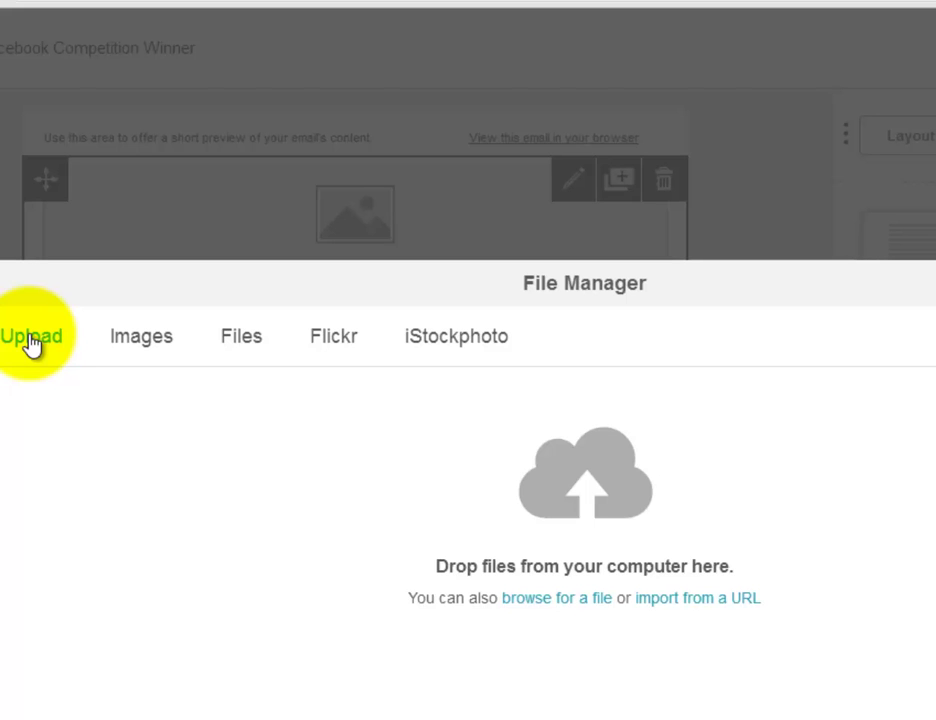
click(552, 604)
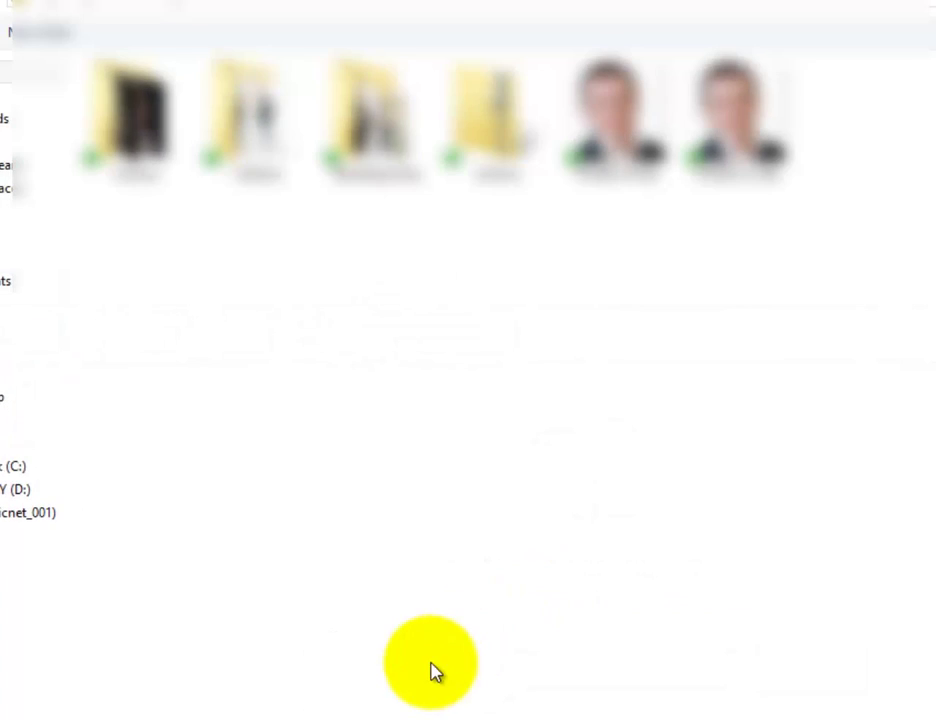
click(5, 96)
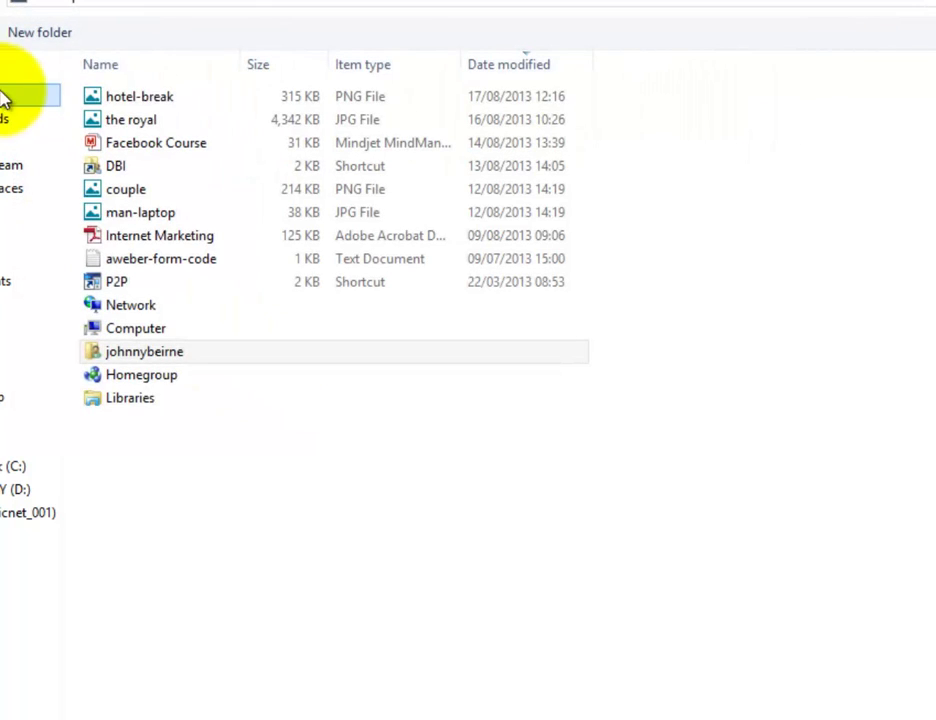
click(120, 96)
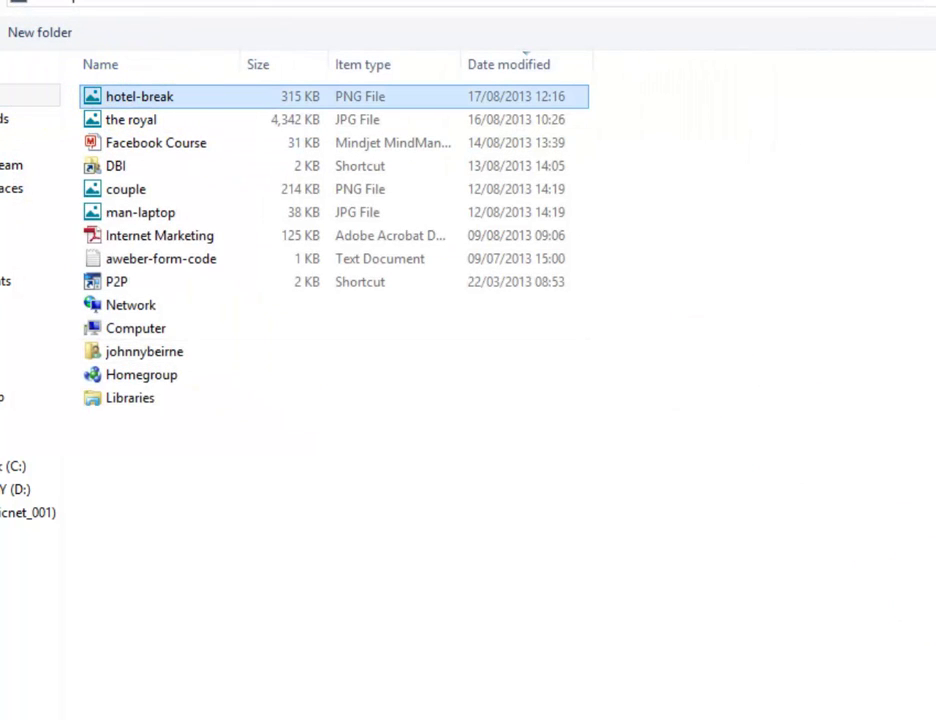
key(Return)
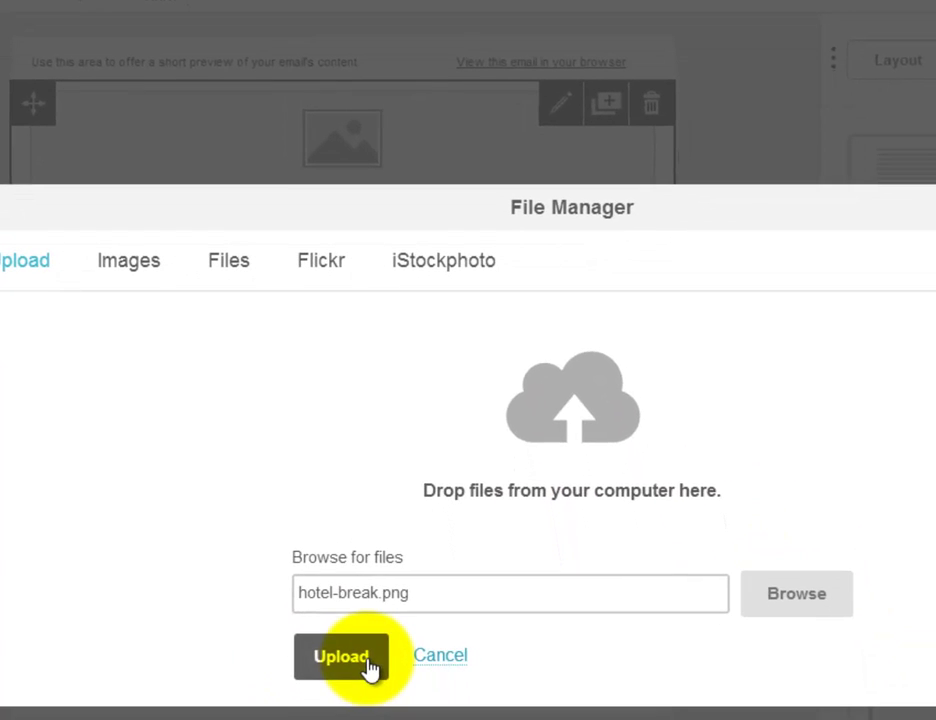
click(366, 662)
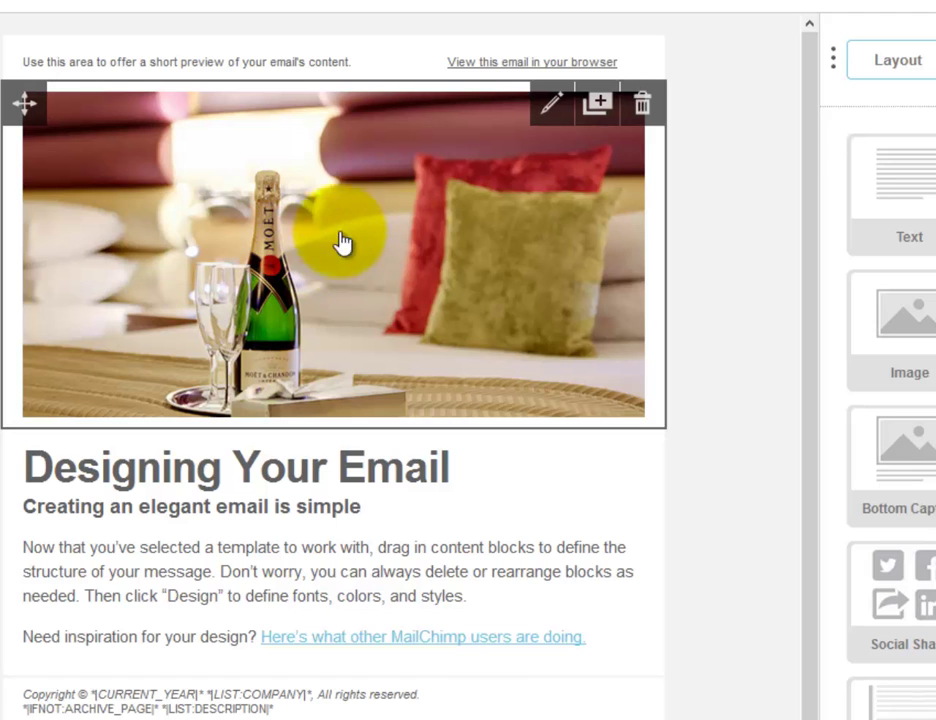
Replace the template's placeholder text with the heading 'We have a winner' and save the block
click(357, 500)
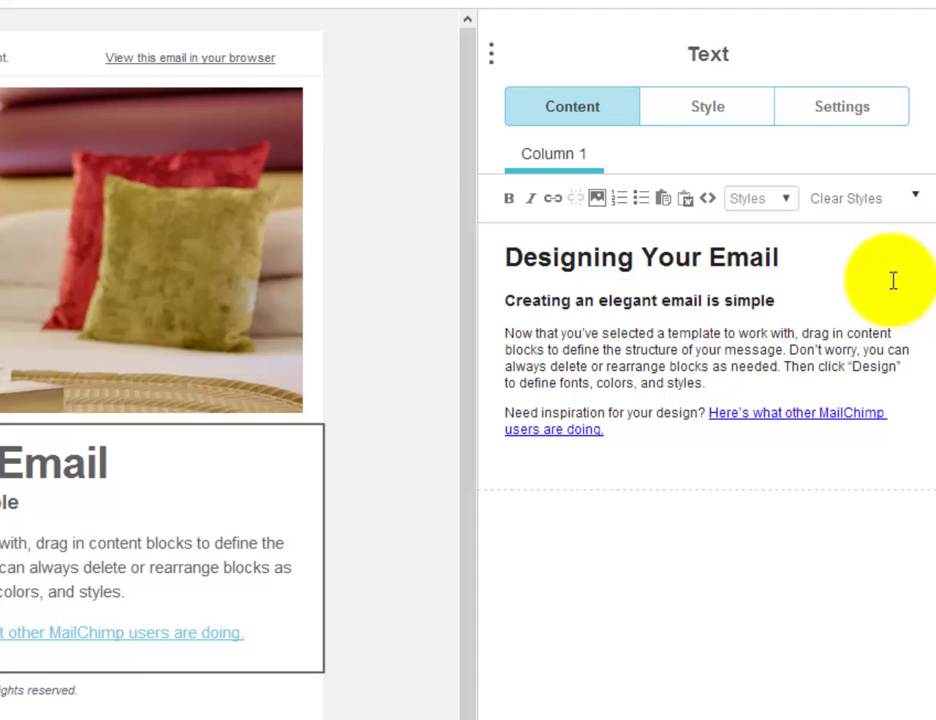
drag(831, 255, 407, 251)
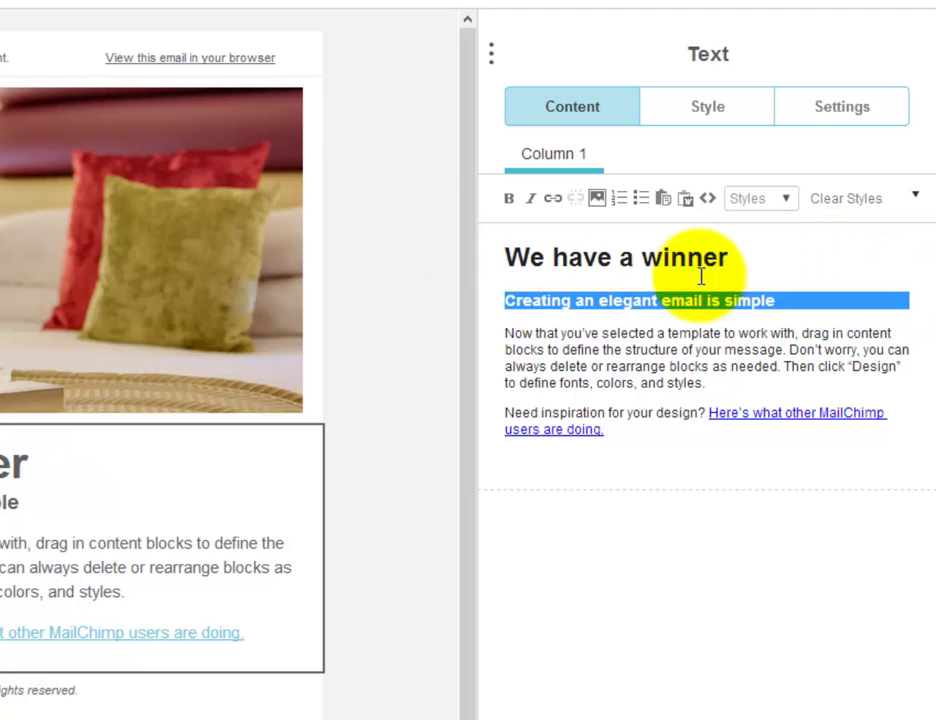
click(726, 273)
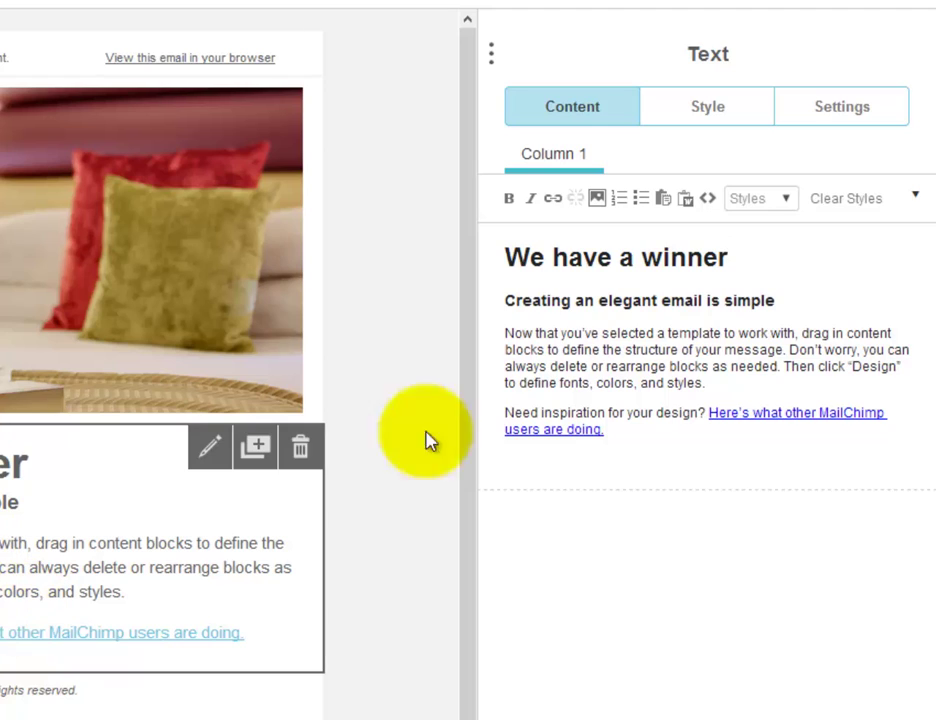
drag(493, 305, 826, 300)
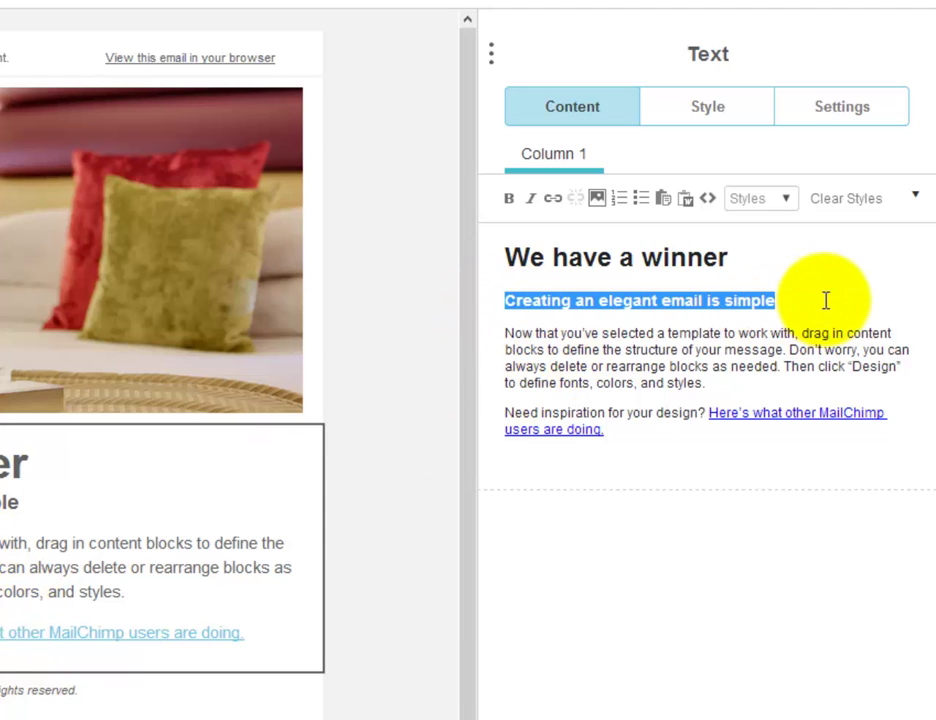
key(BackSpace)
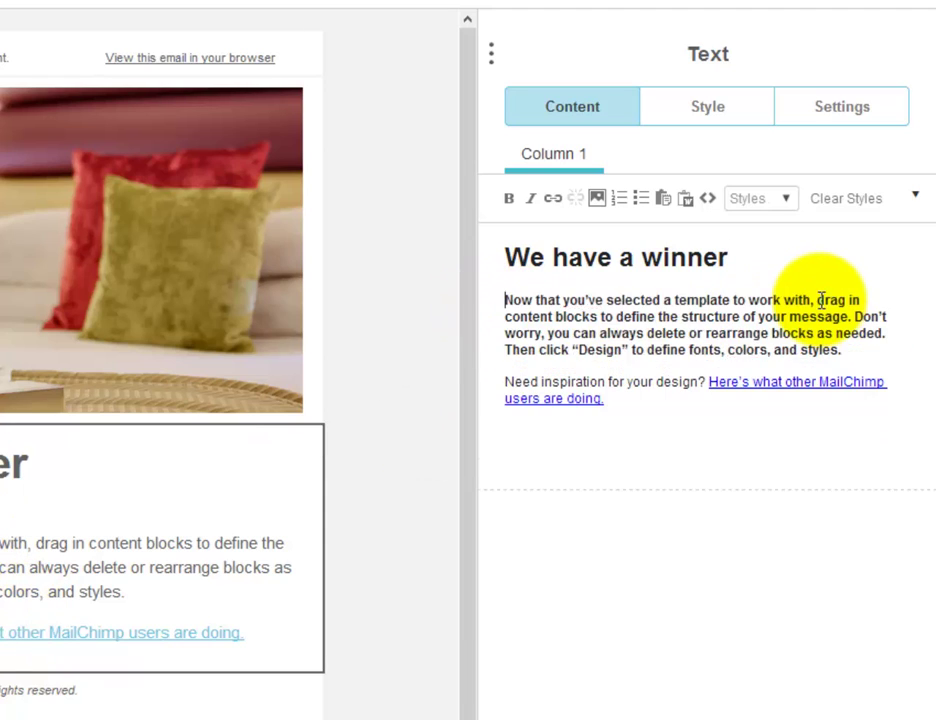
key(shift+Down)
key(shift+Down)
key(shift+Down)
key(shift+Down)
key(shift+Down)
key(shift+Down)
key(shift+Down)
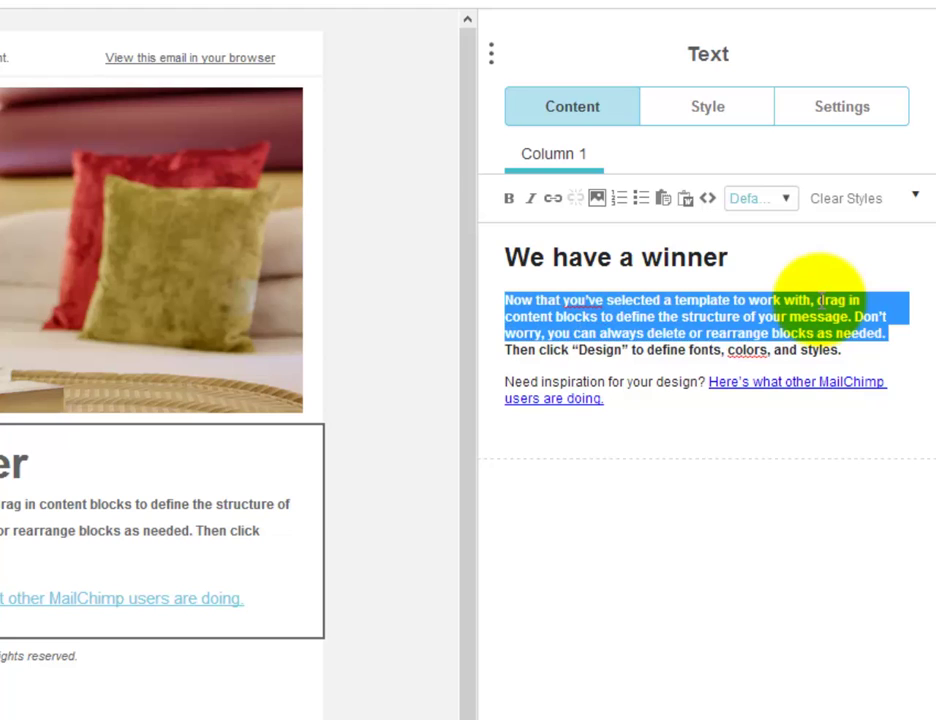
key(BackSpace)
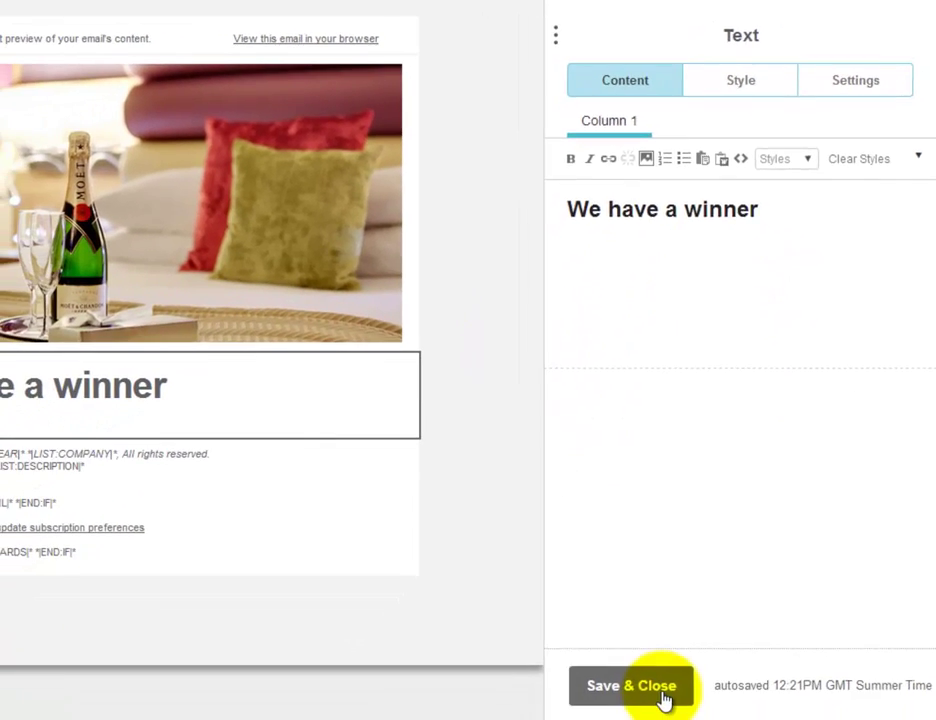
click(662, 696)
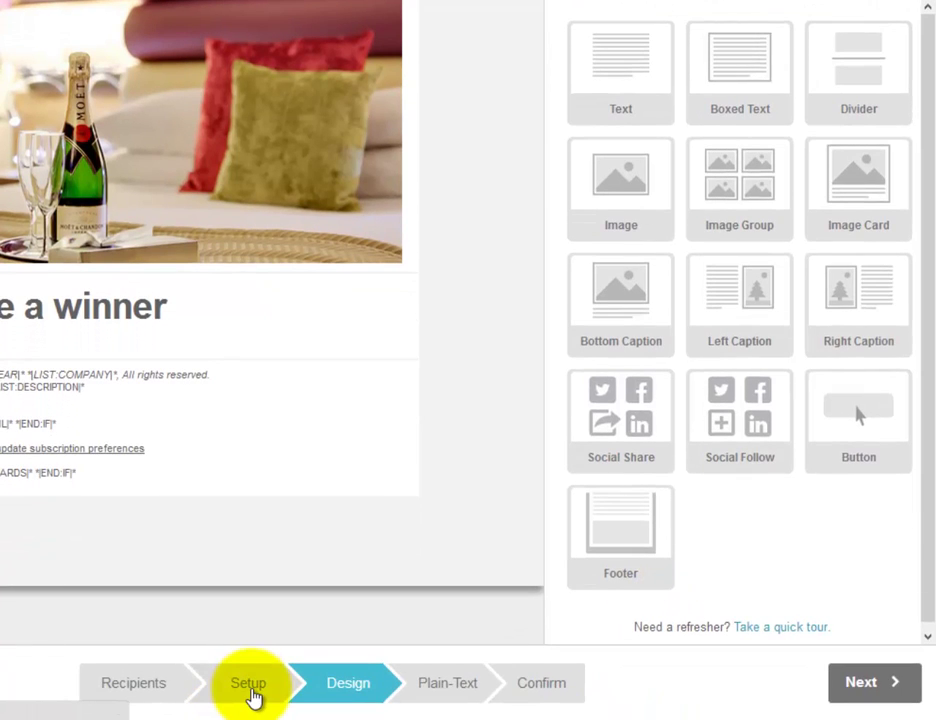
Copy the *|FNAME|* merge tag from the To field in the campaign setup
click(255, 690)
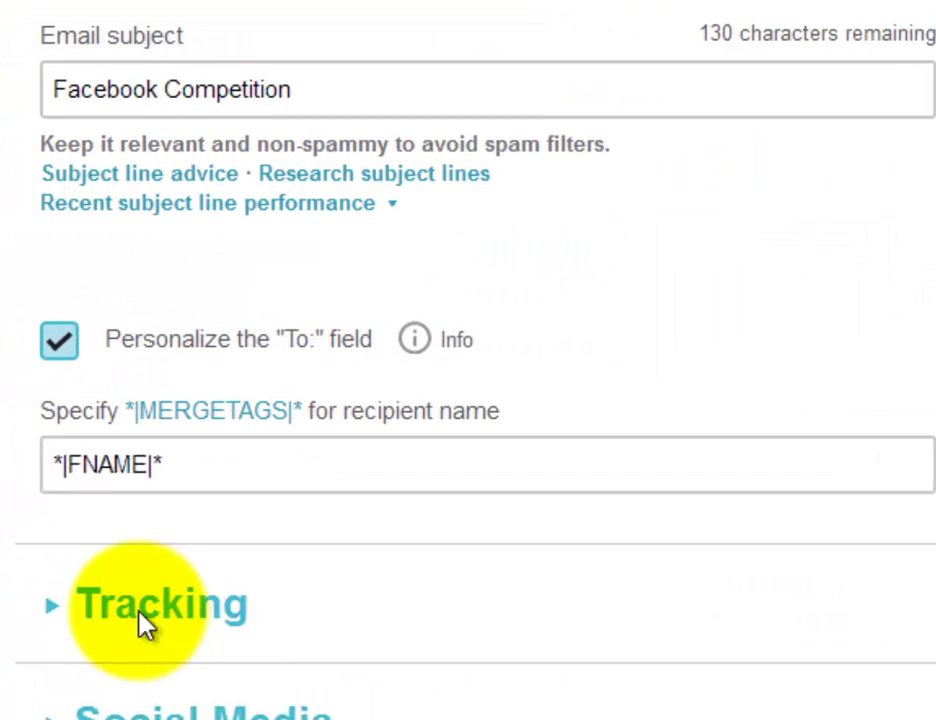
drag(238, 483, 73, 472)
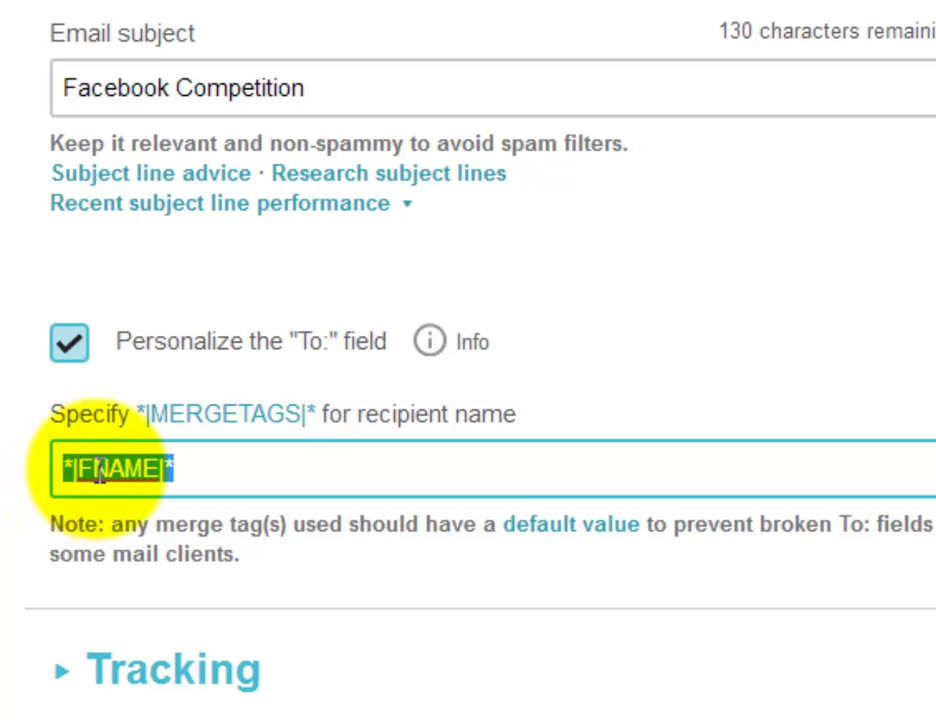
right_click(120, 477)
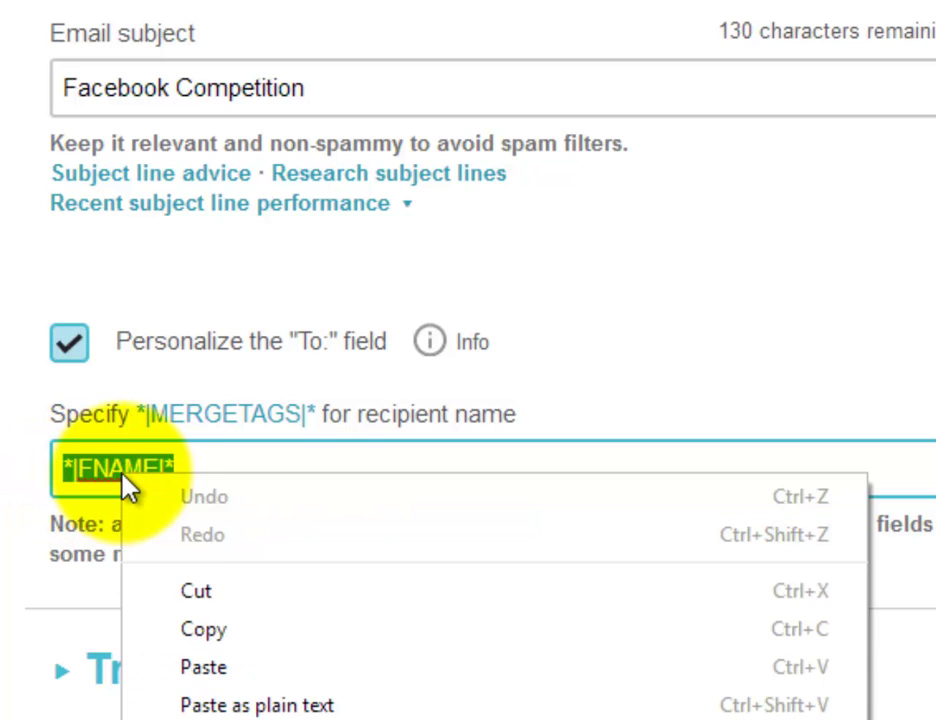
click(212, 632)
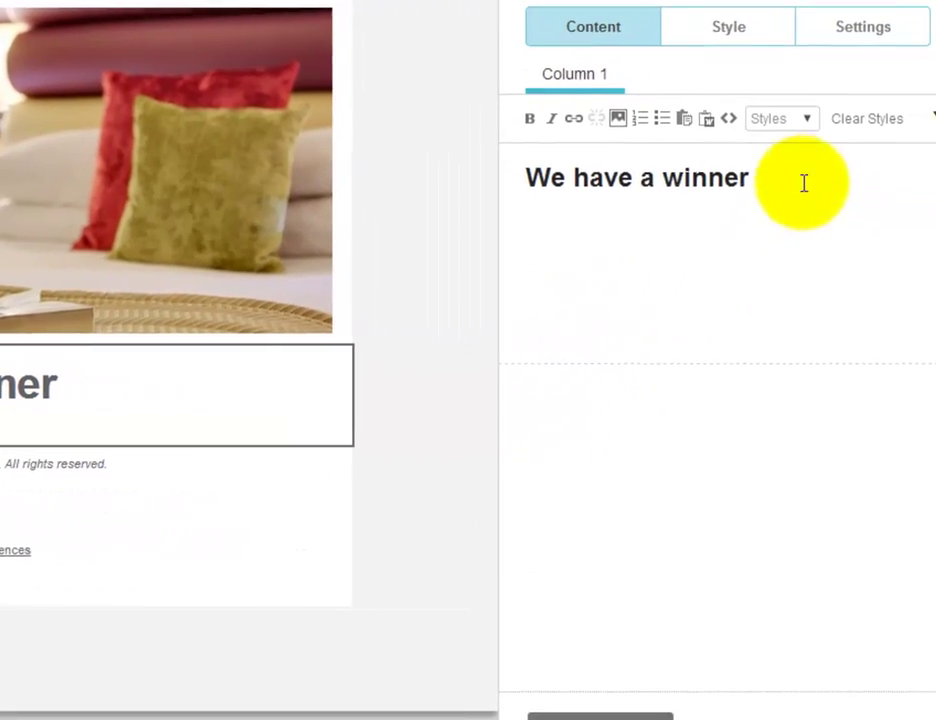
Insert *|FNAME|* and the mid-week break winner sentence under the heading, then select them
click(781, 176)
key(Return)
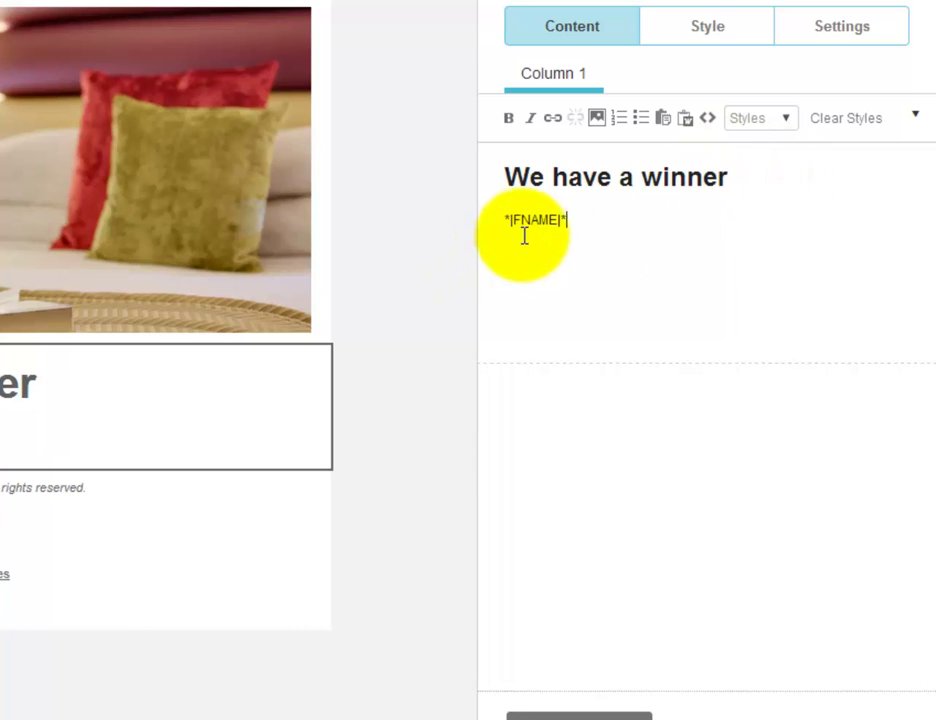
key(Return)
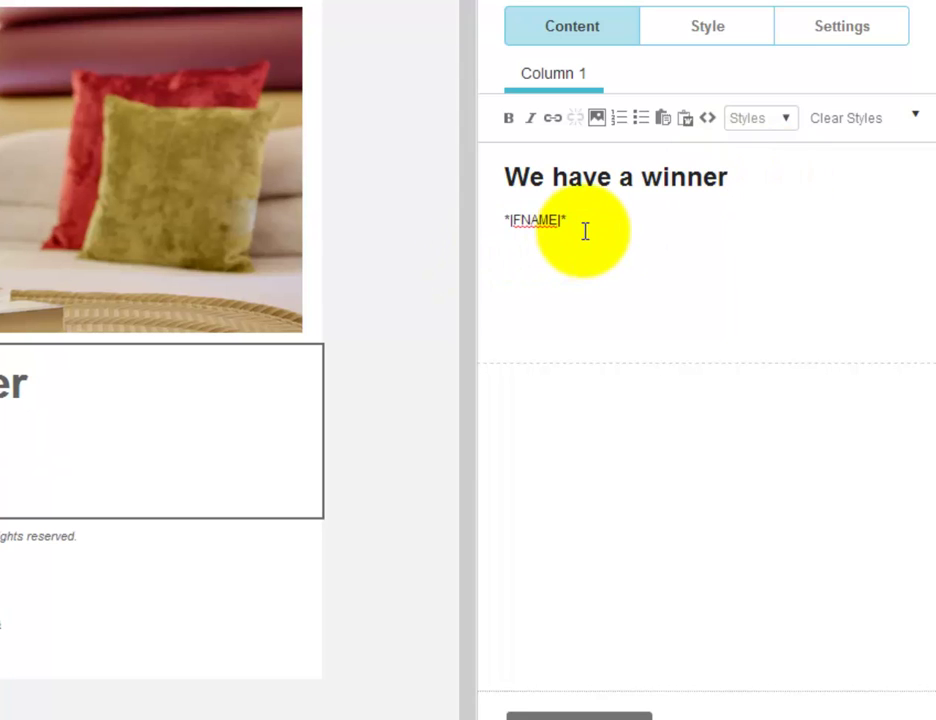
key(ctrl+v)
key(Return)
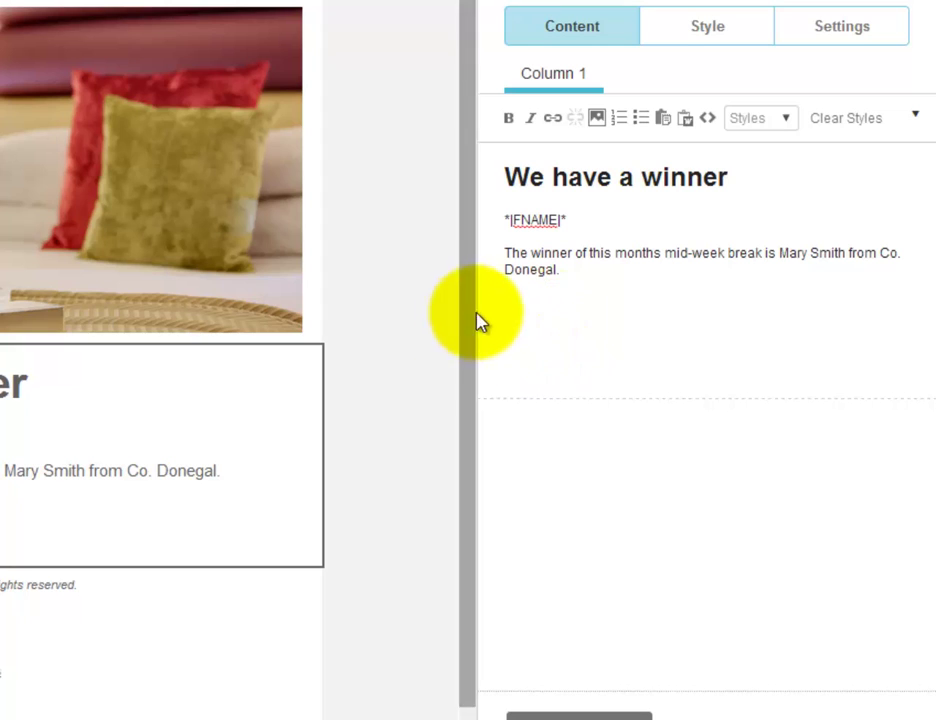
drag(570, 268, 507, 270)
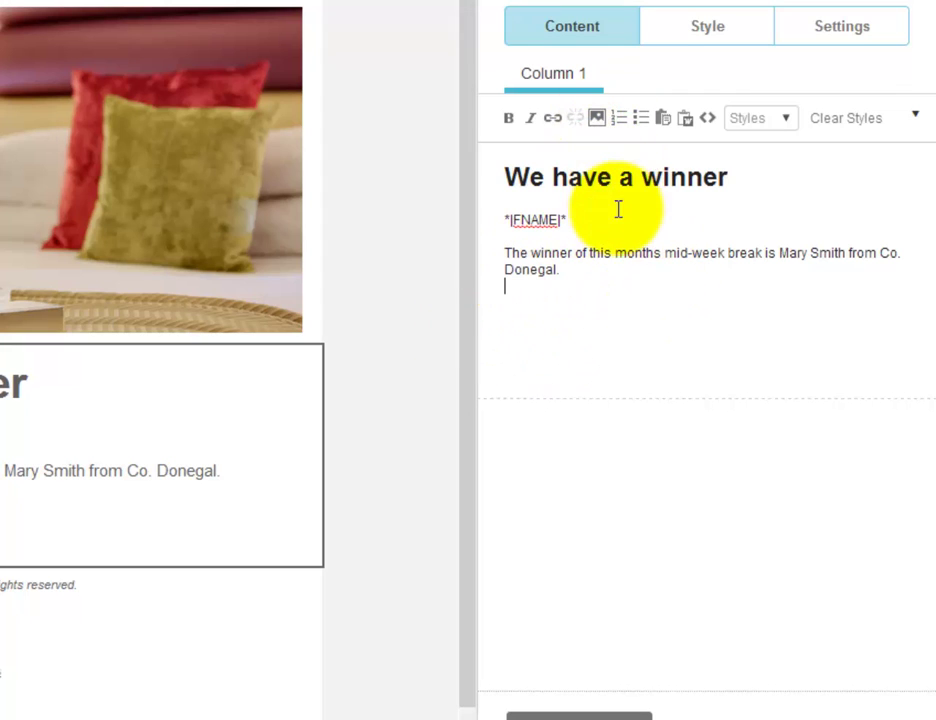
drag(608, 280, 495, 212)
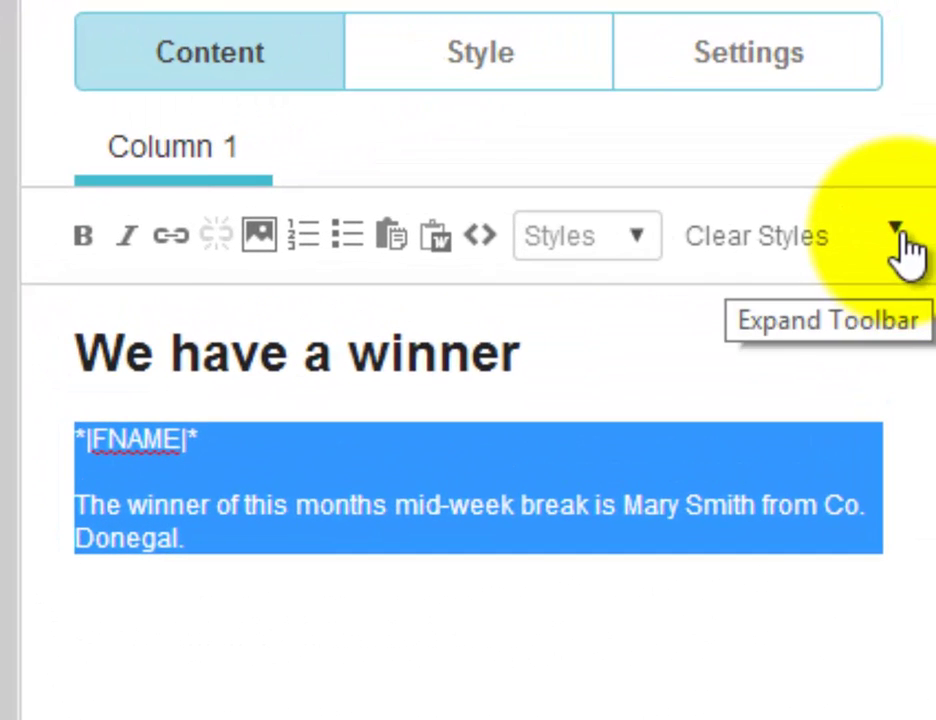
Format the merge tag and winner sentence in Tahoma size 14 and save the text block
click(898, 240)
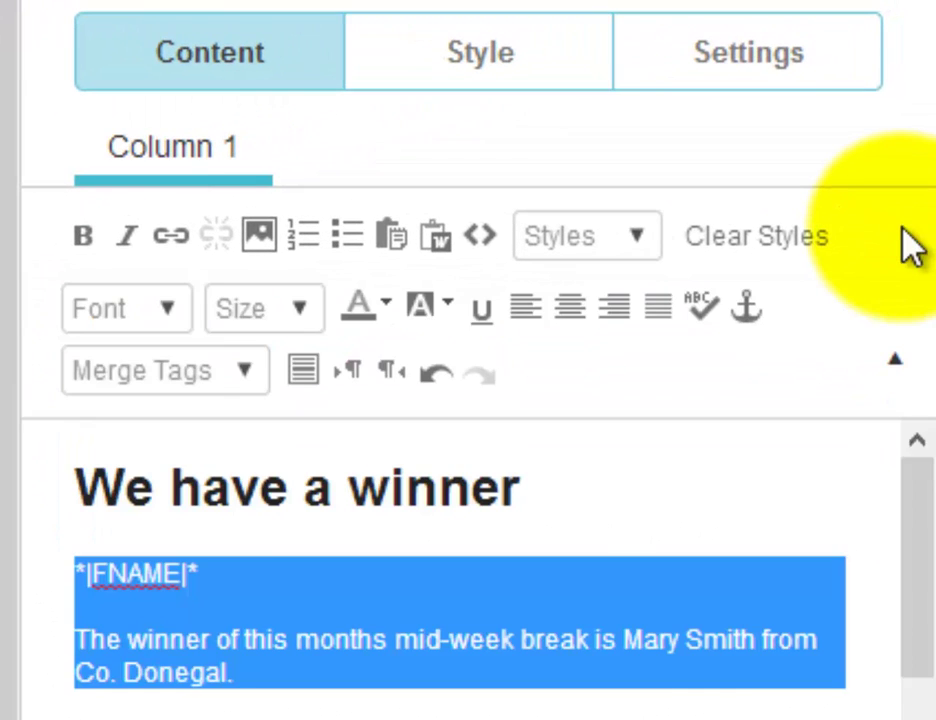
click(172, 318)
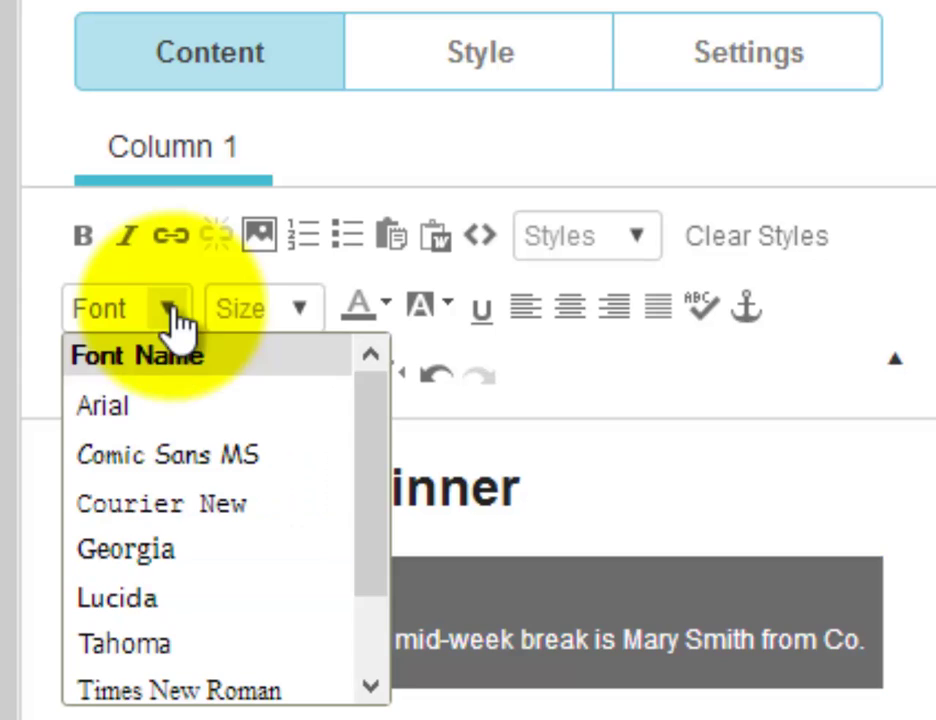
click(150, 643)
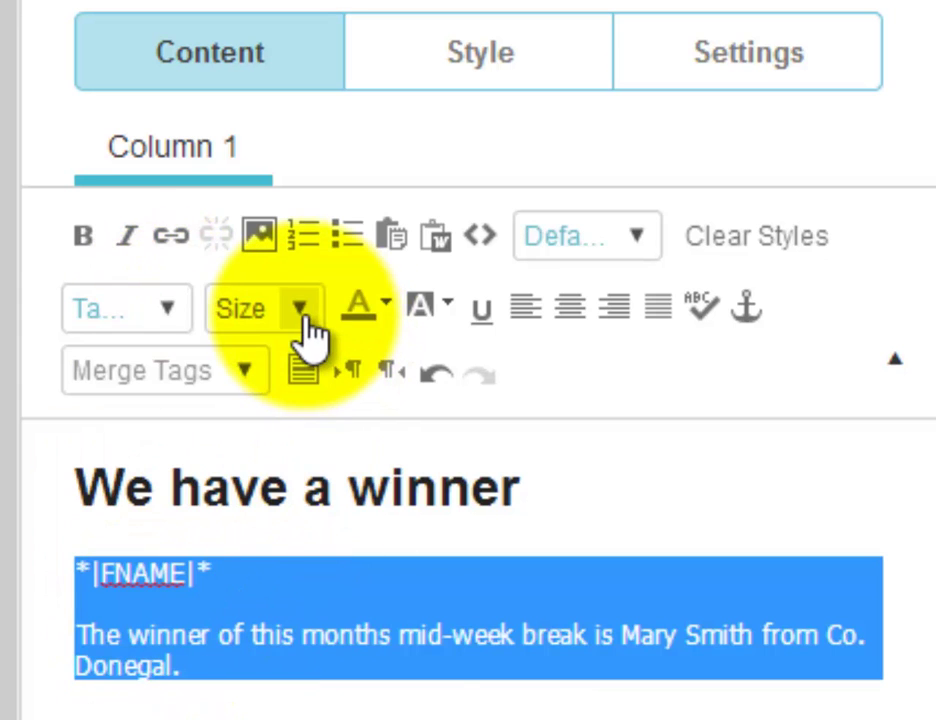
click(299, 310)
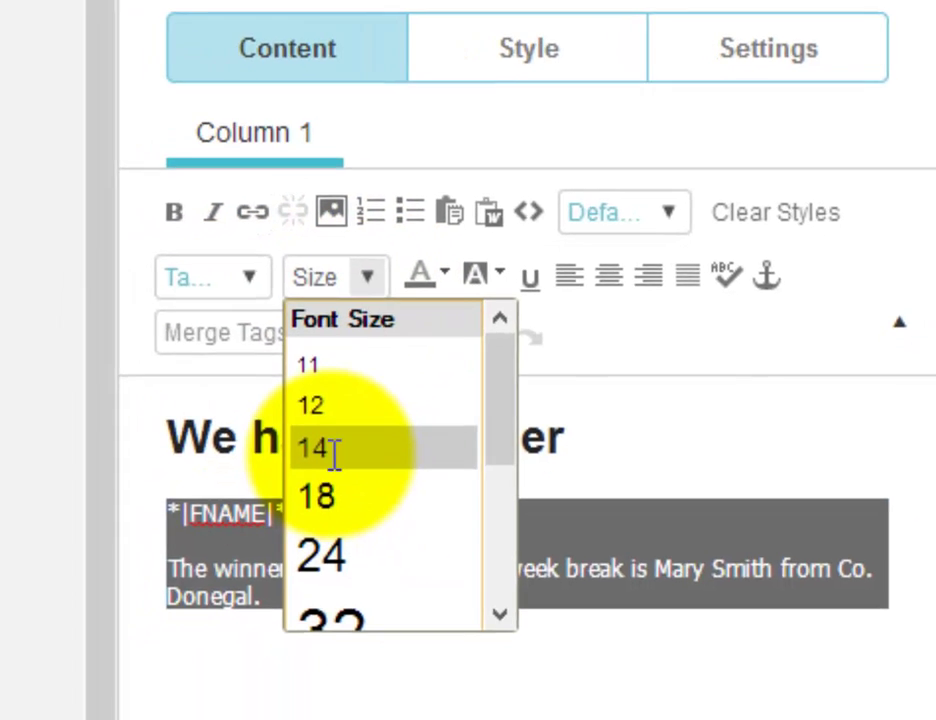
click(258, 510)
click(180, 665)
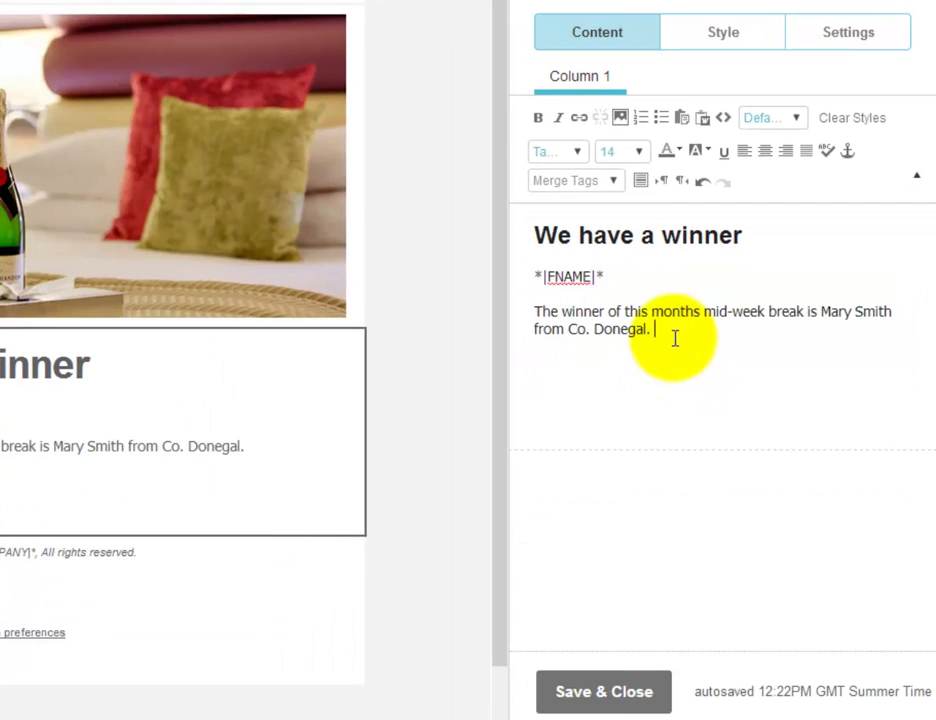
click(595, 700)
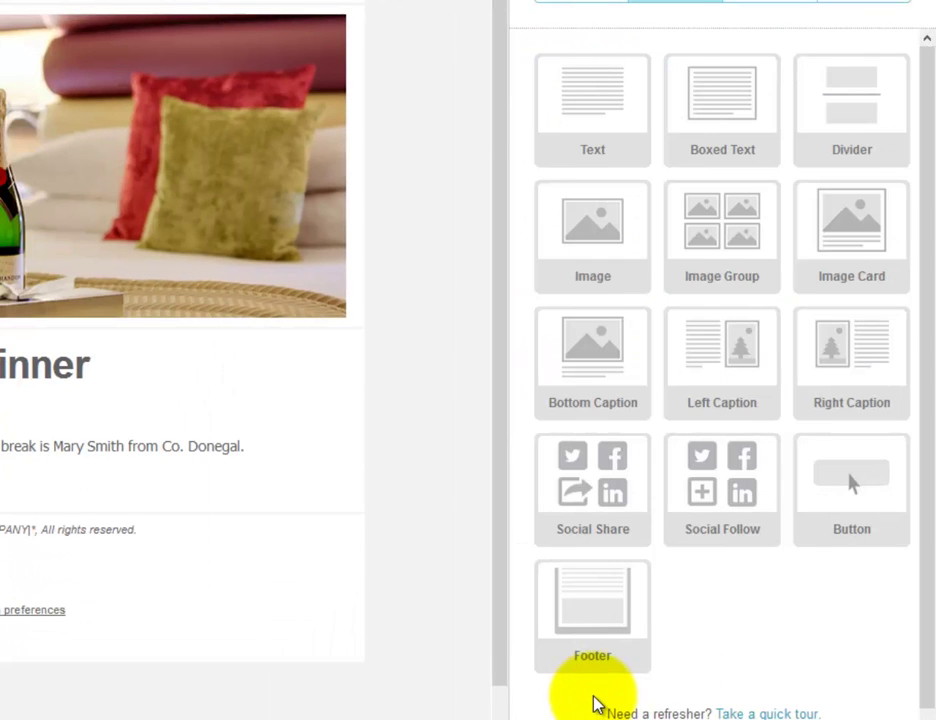
Place a Social Follow block with Facebook, Twitter and Website links below the winner text
drag(612, 282, 22, 528)
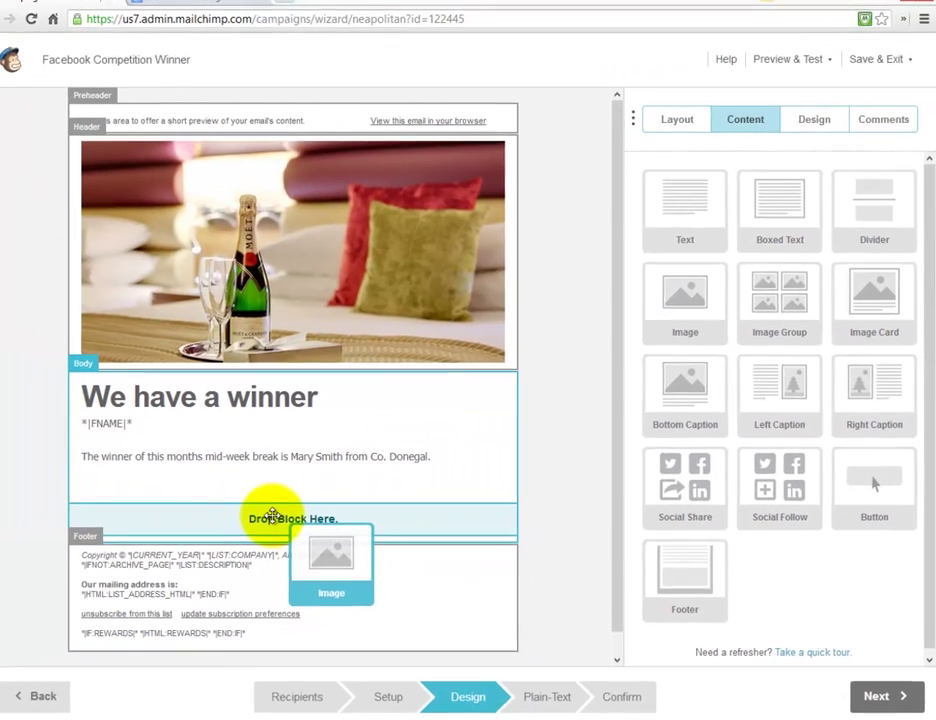
mouse_move(272, 516)
mouse_down()
mouse_move(263, 516)
mouse_move(282, 512)
mouse_up()
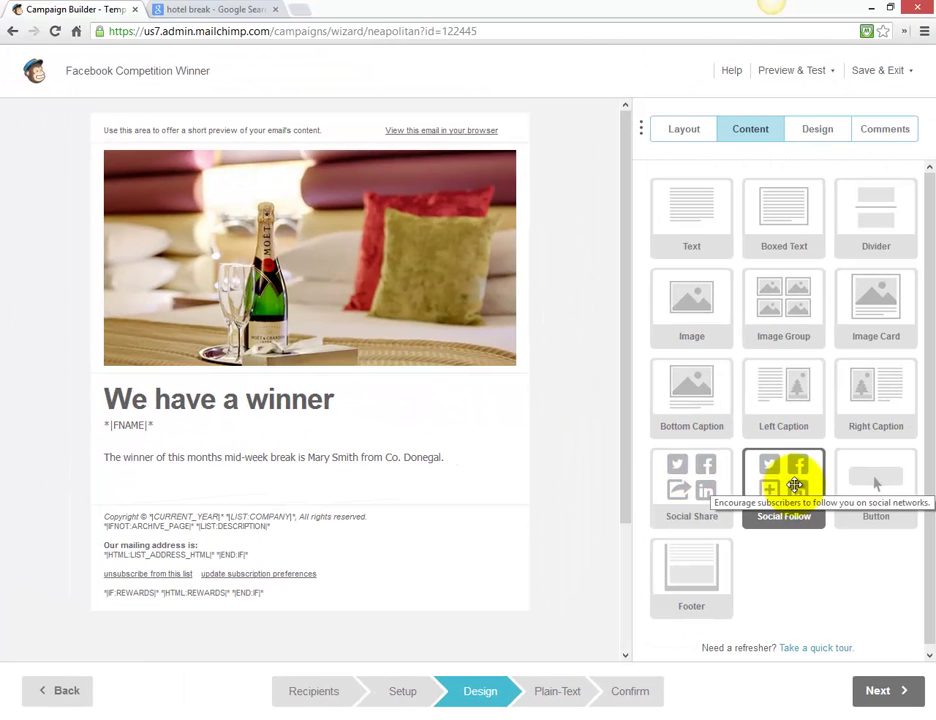
drag(796, 484, 316, 527)
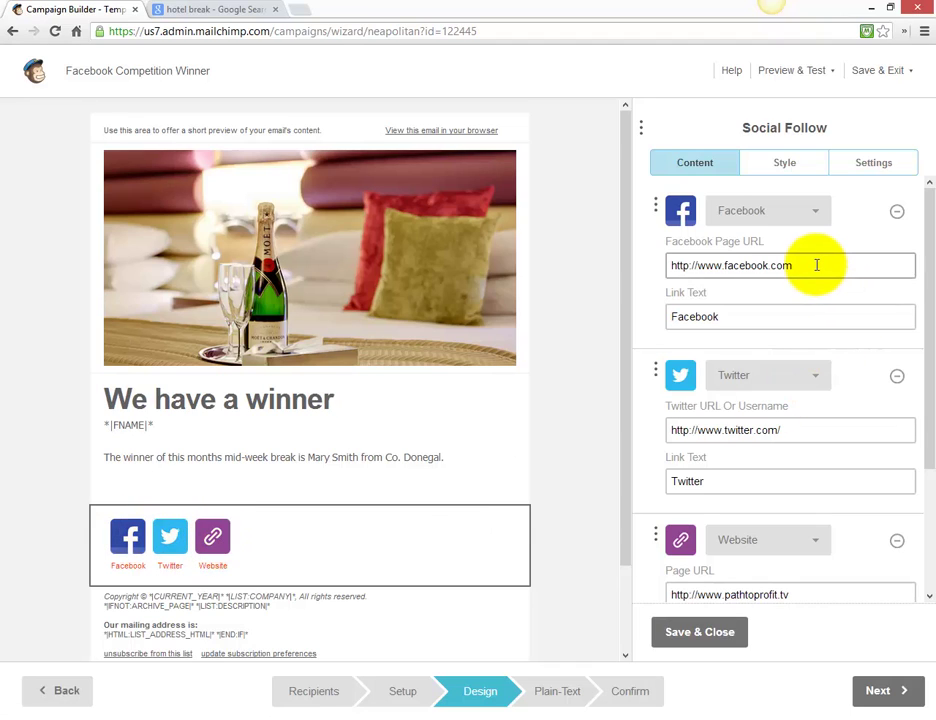
click(807, 431)
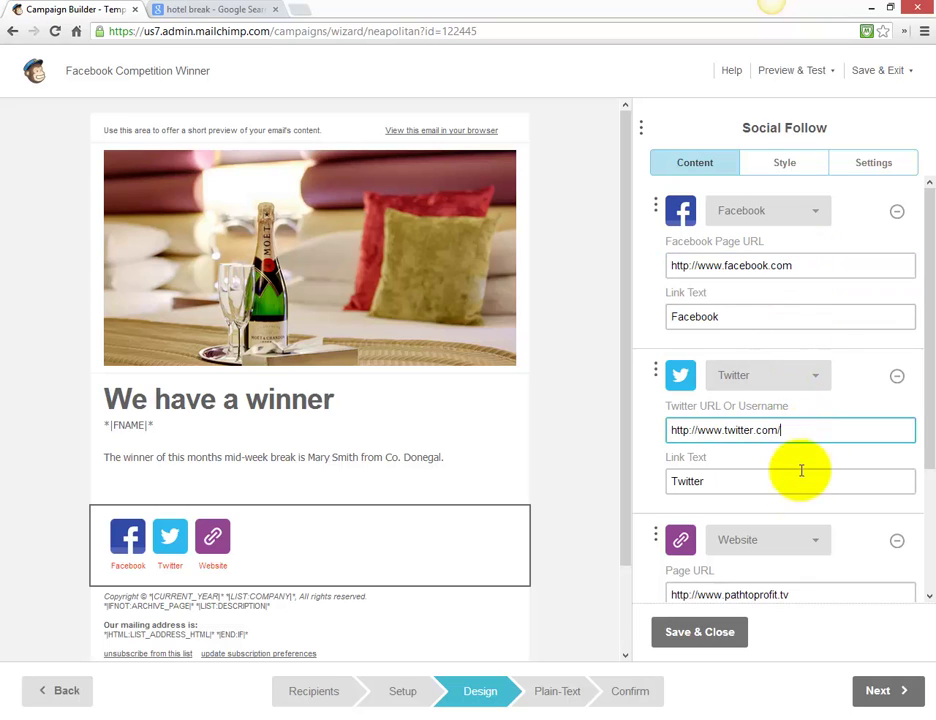
Save the follow links, then add a Social Share block with LinkedIn replacing Facebook
click(717, 634)
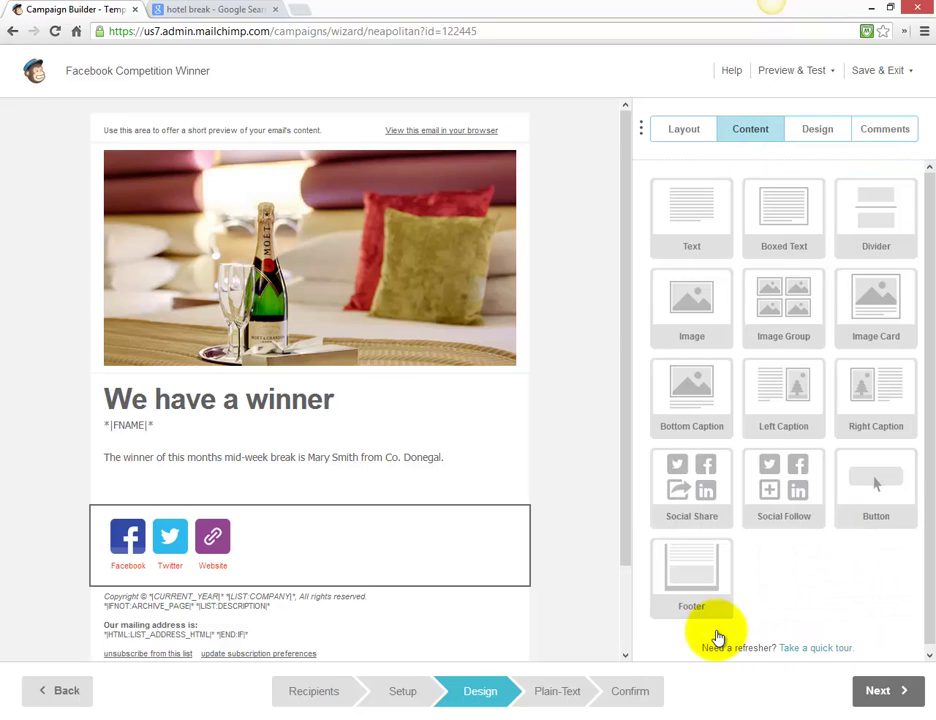
drag(740, 386, 247, 607)
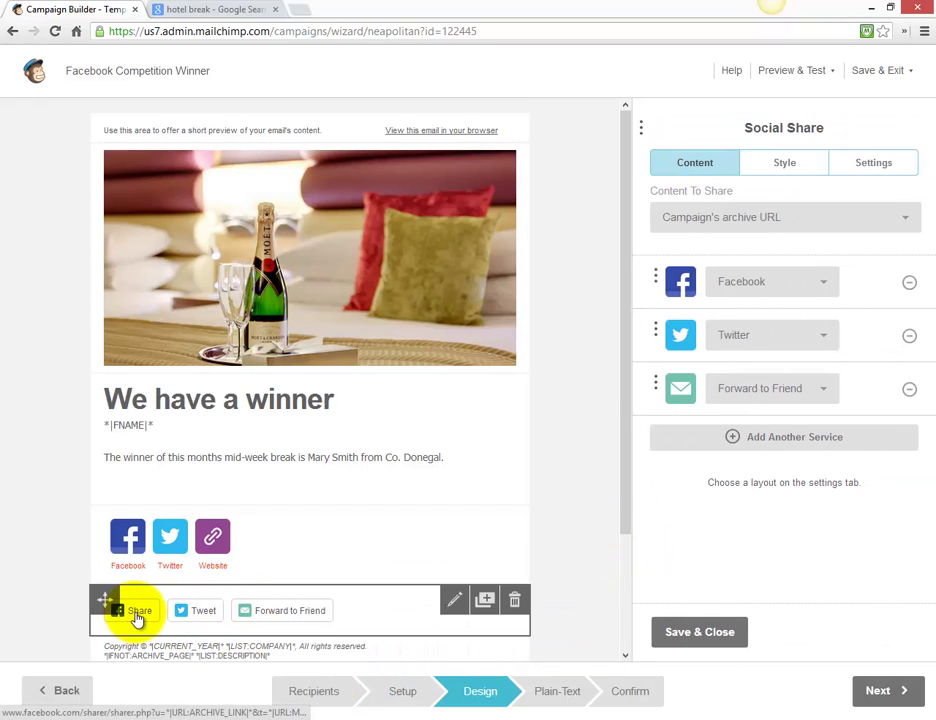
click(826, 286)
click(826, 286)
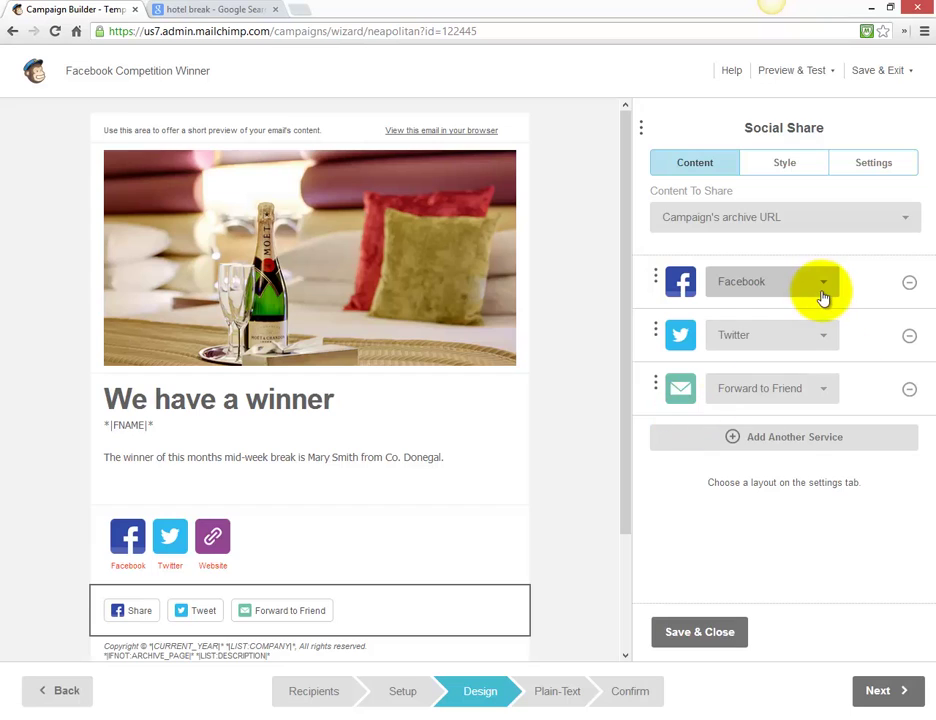
click(826, 286)
click(752, 383)
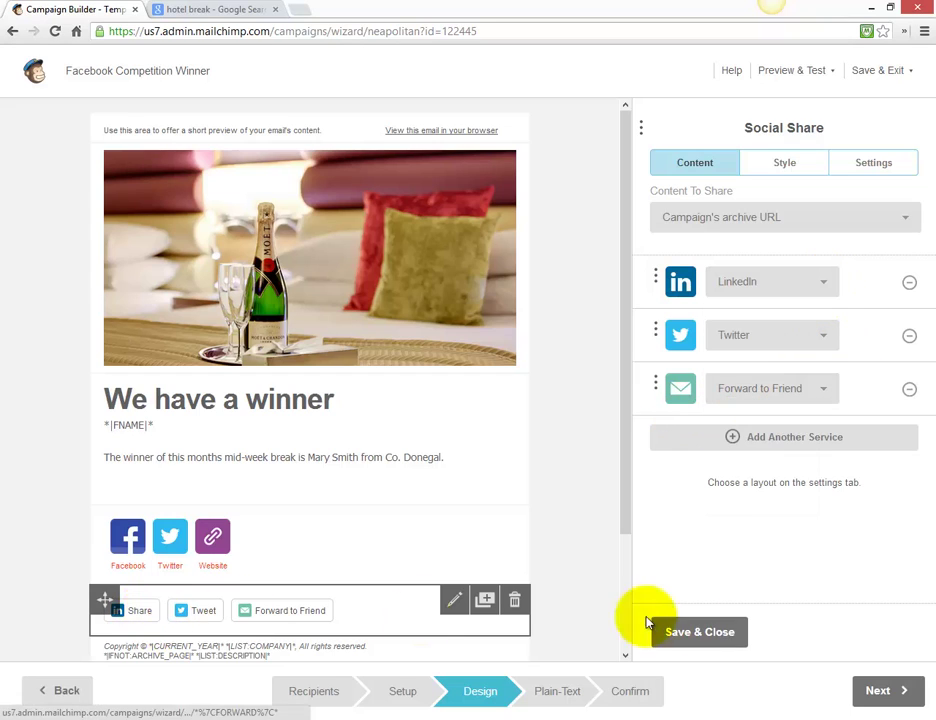
click(712, 632)
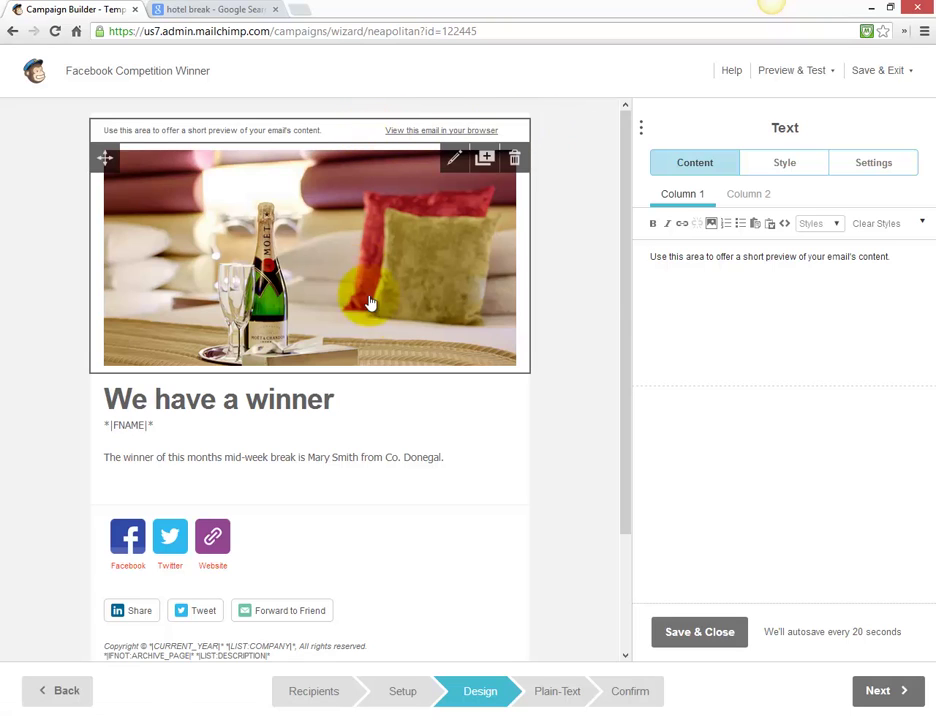
click(700, 634)
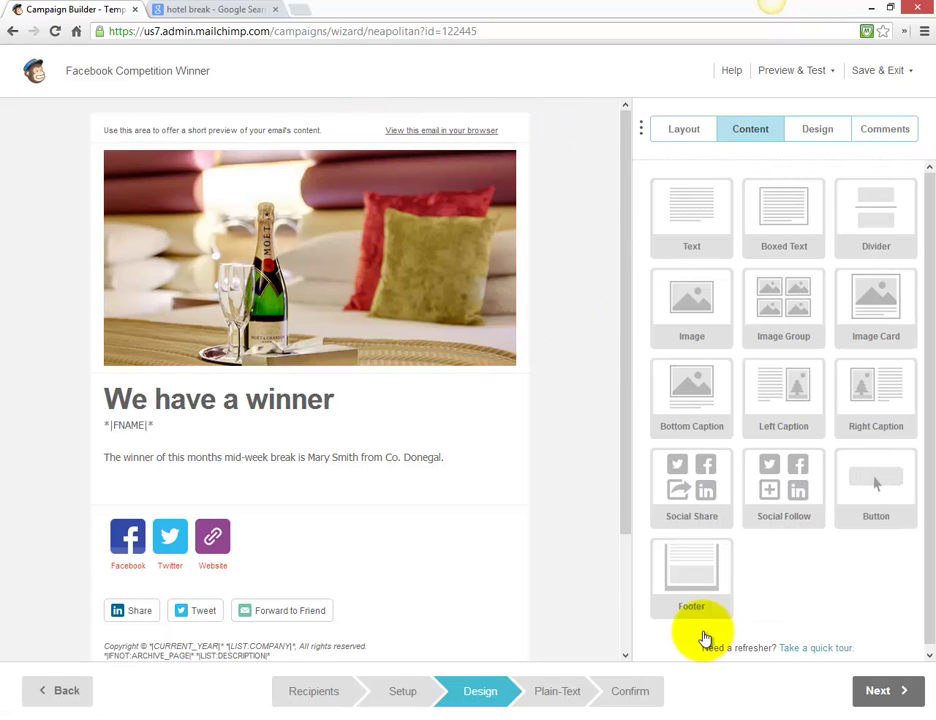
Regenerate the plain-text version of the email from the HTML email
click(868, 693)
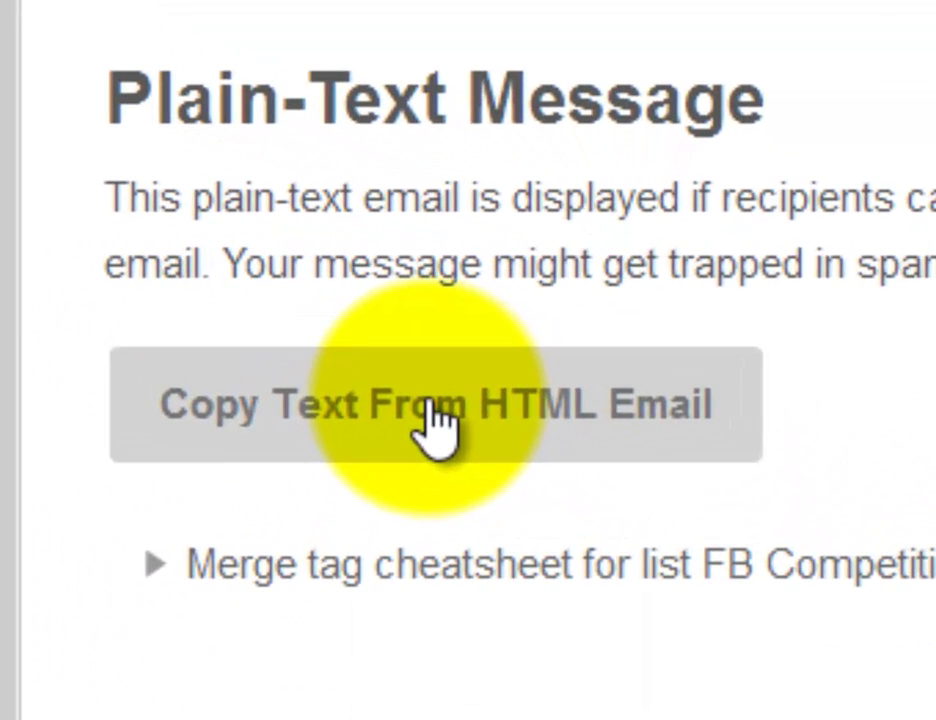
click(576, 299)
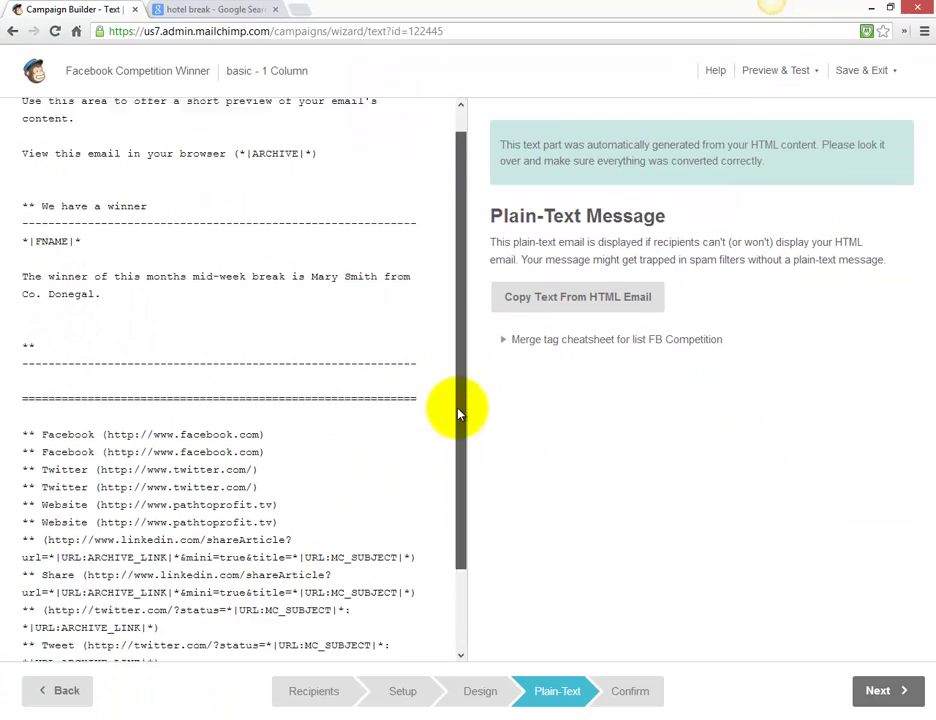
scroll(291, 597, down, 2)
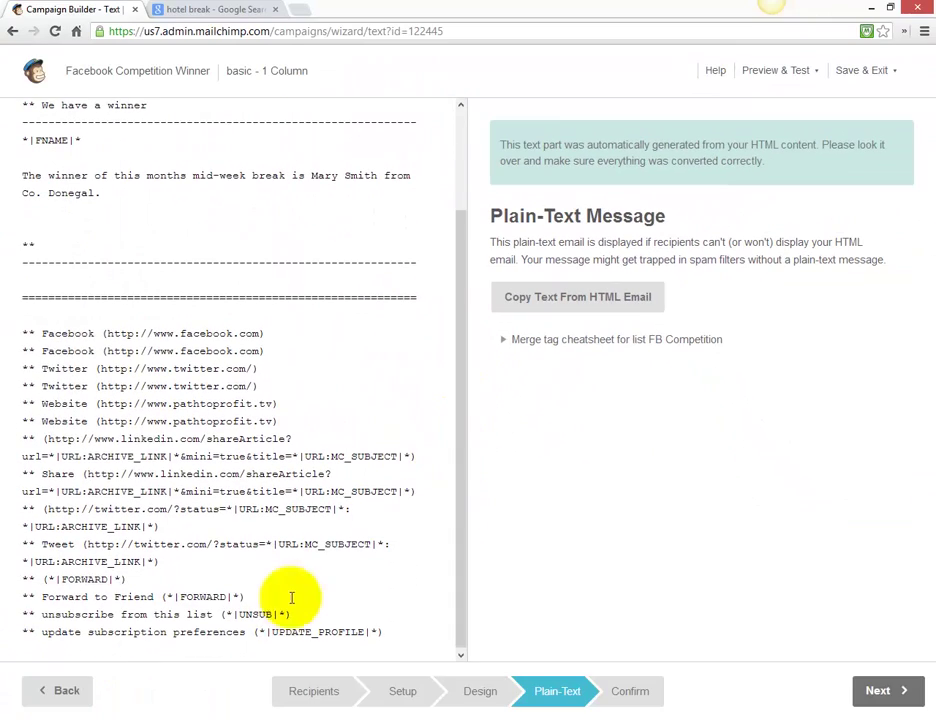
Delete the social, footer and Facebook link lines from the plain text, then reach the Confirm page
drag(12, 341, 417, 650)
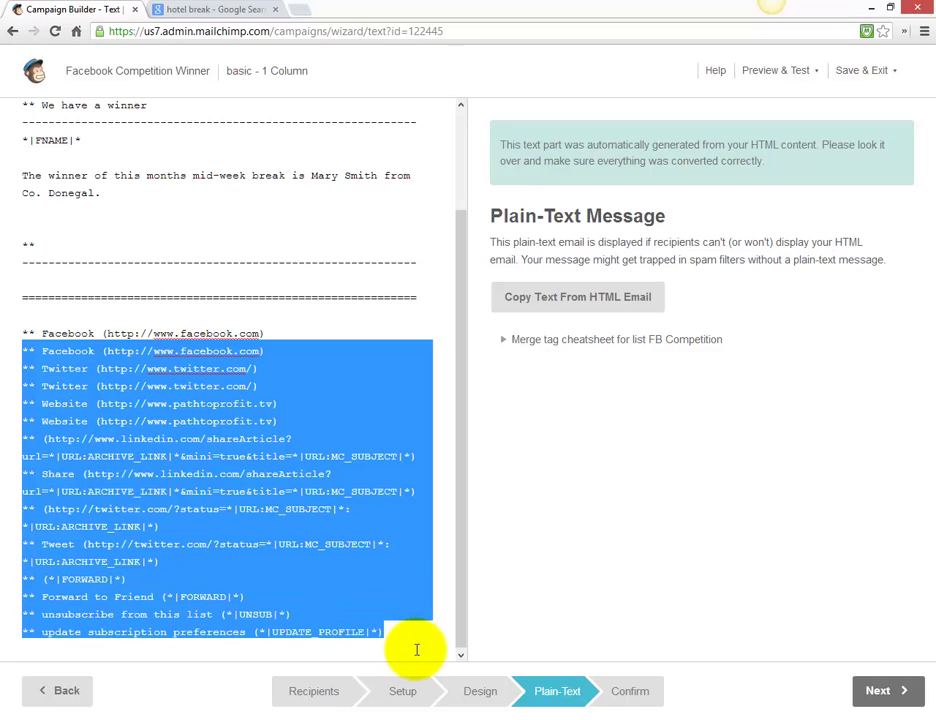
key(BackSpace)
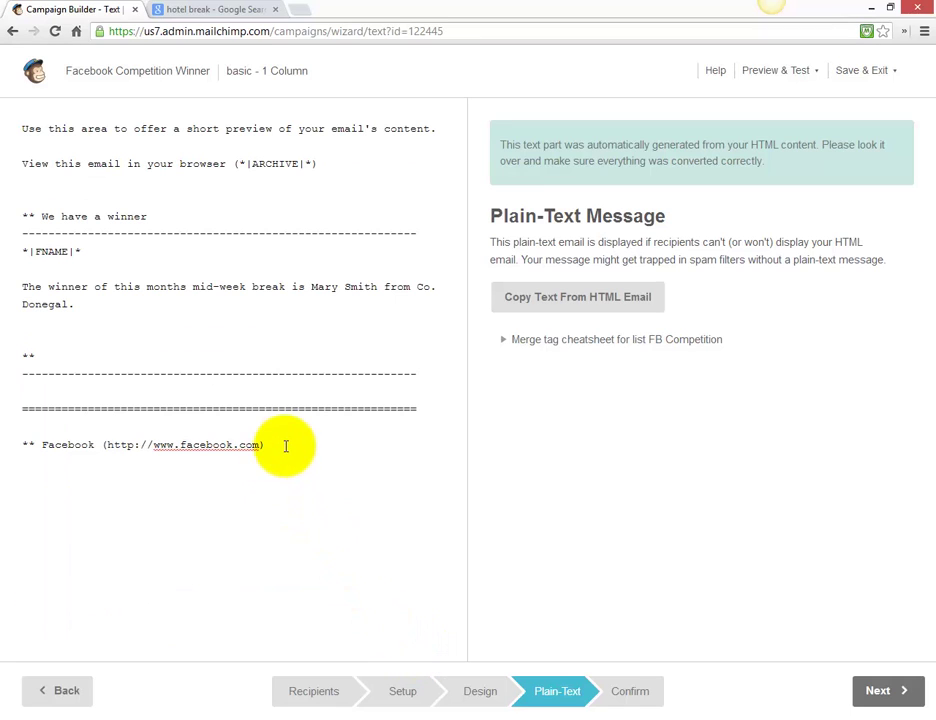
drag(282, 443, 2, 446)
key(BackSpace)
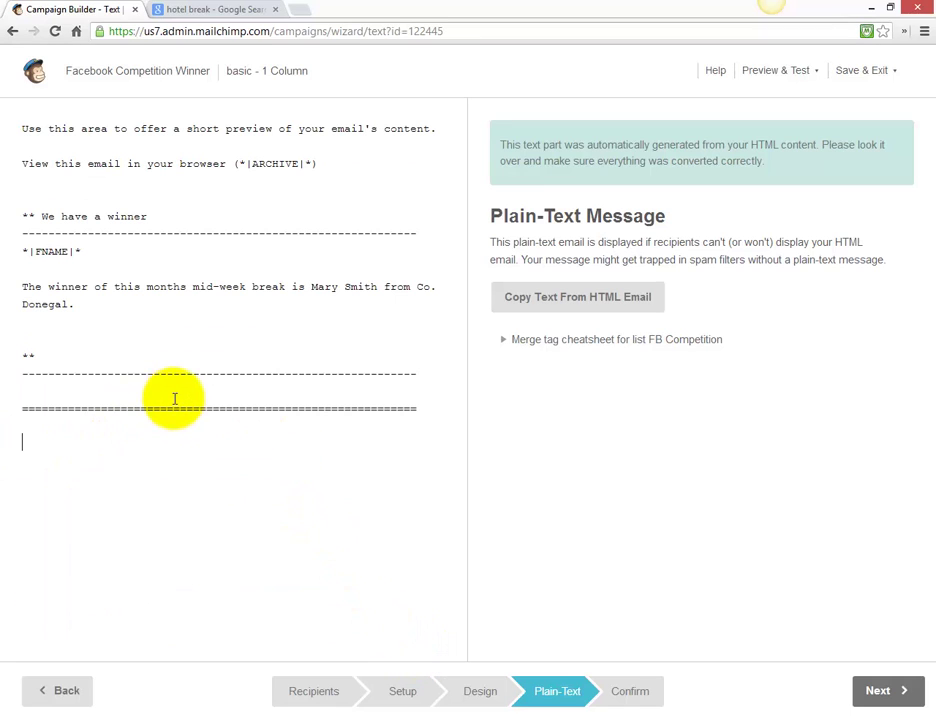
click(877, 689)
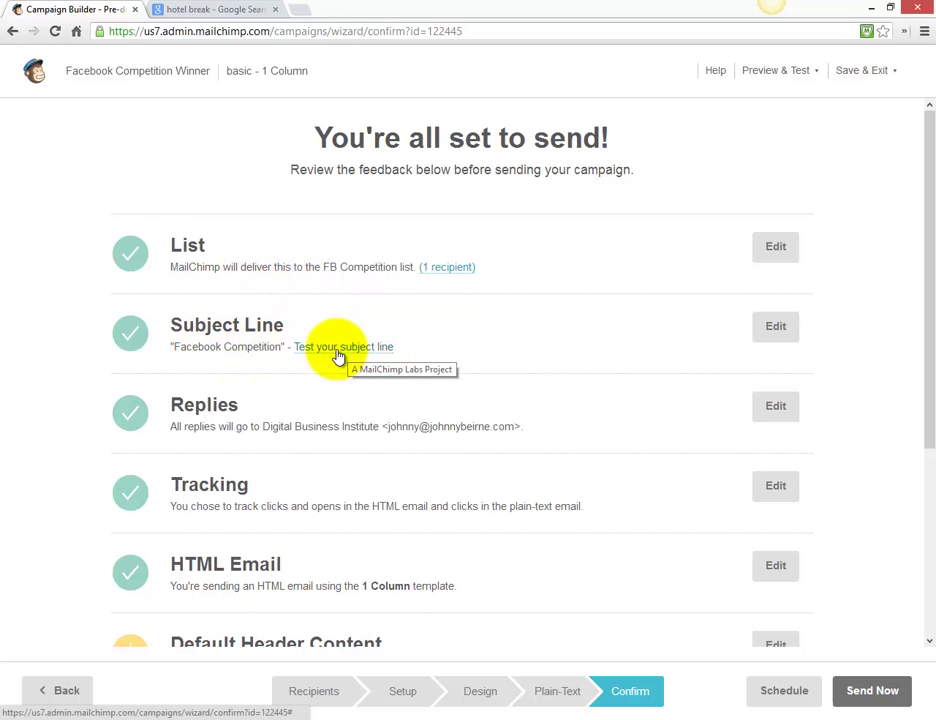
Change the email subject to '*|FNAME|*, Facebook Competition' using the copied first-name merge tag
click(776, 330)
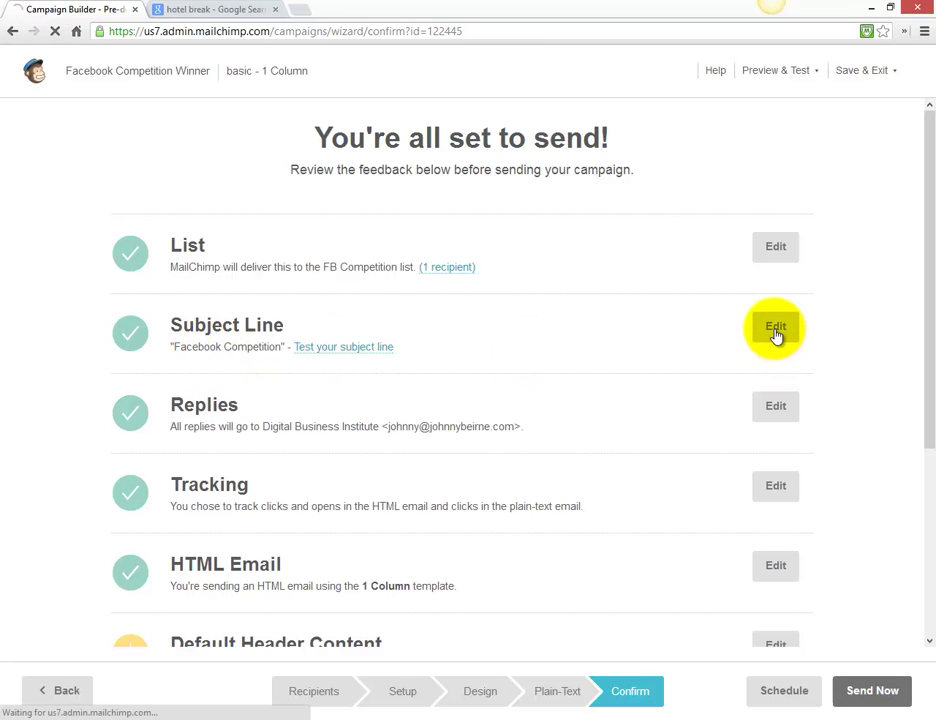
click(38, 432)
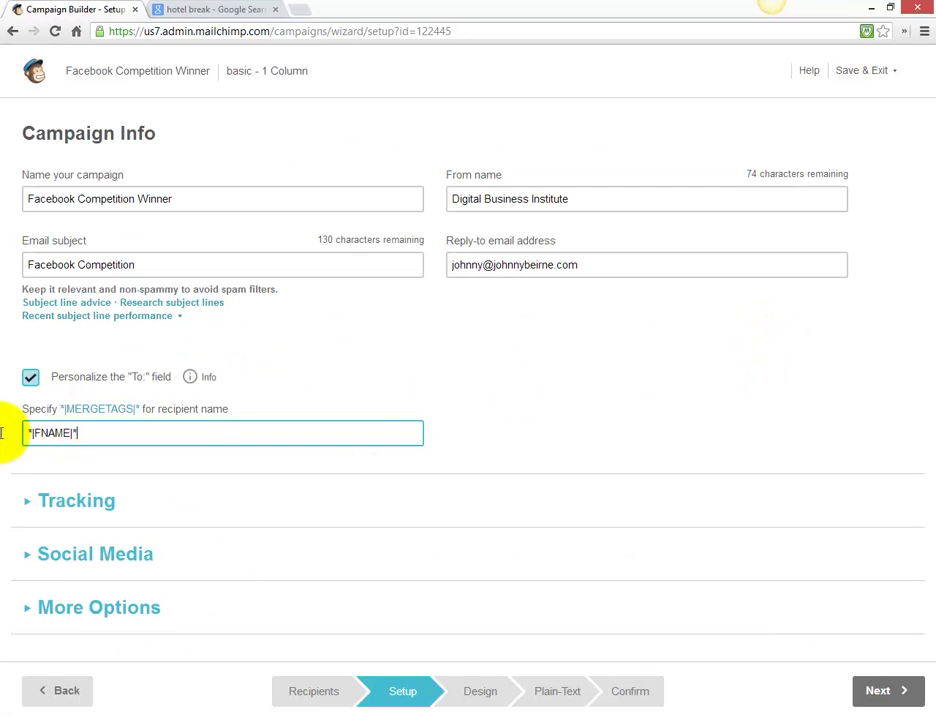
triple_click(50, 436)
right_click(51, 434)
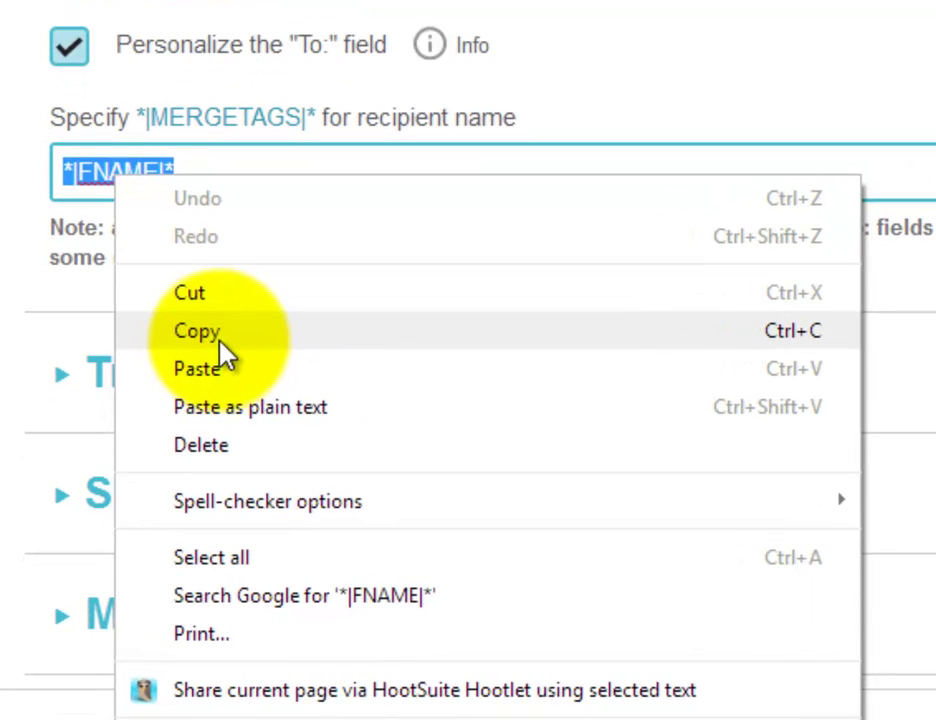
click(96, 506)
click(188, 182)
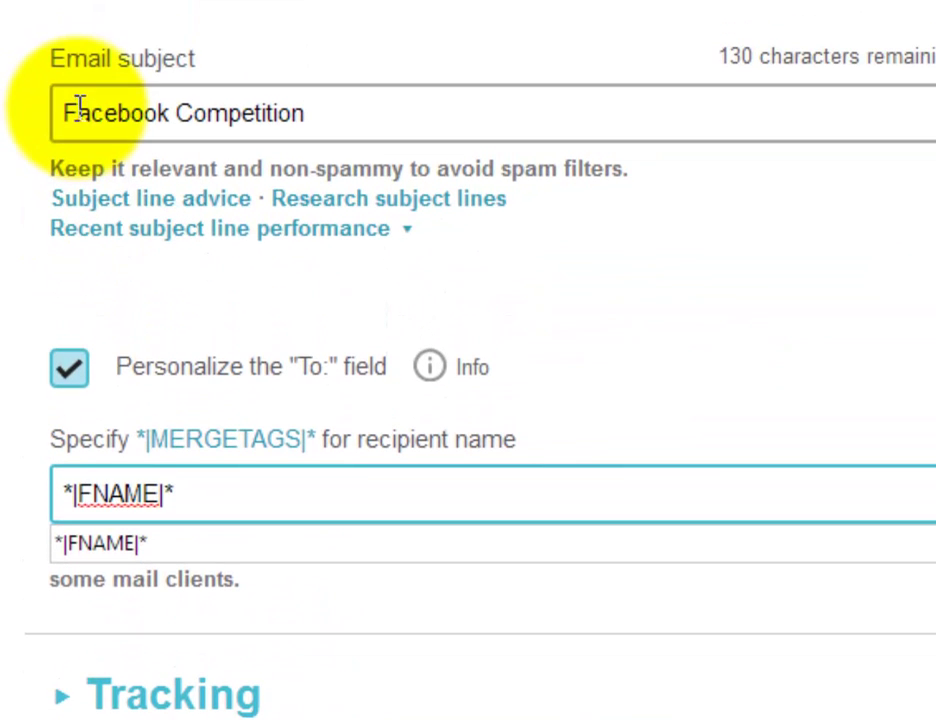
click(68, 110)
key(ctrl+v)
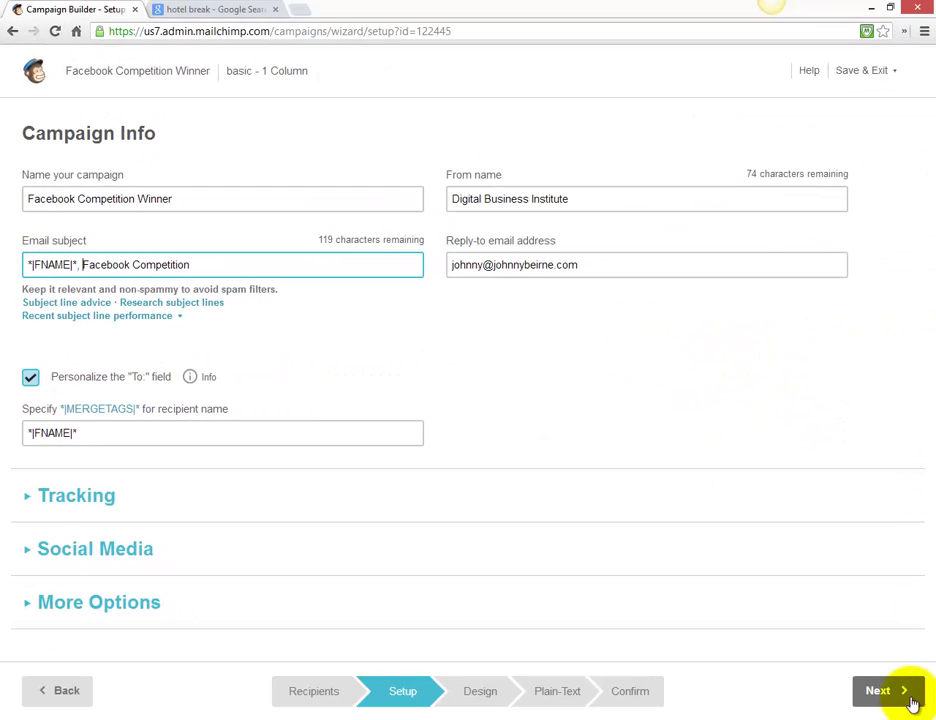
click(908, 690)
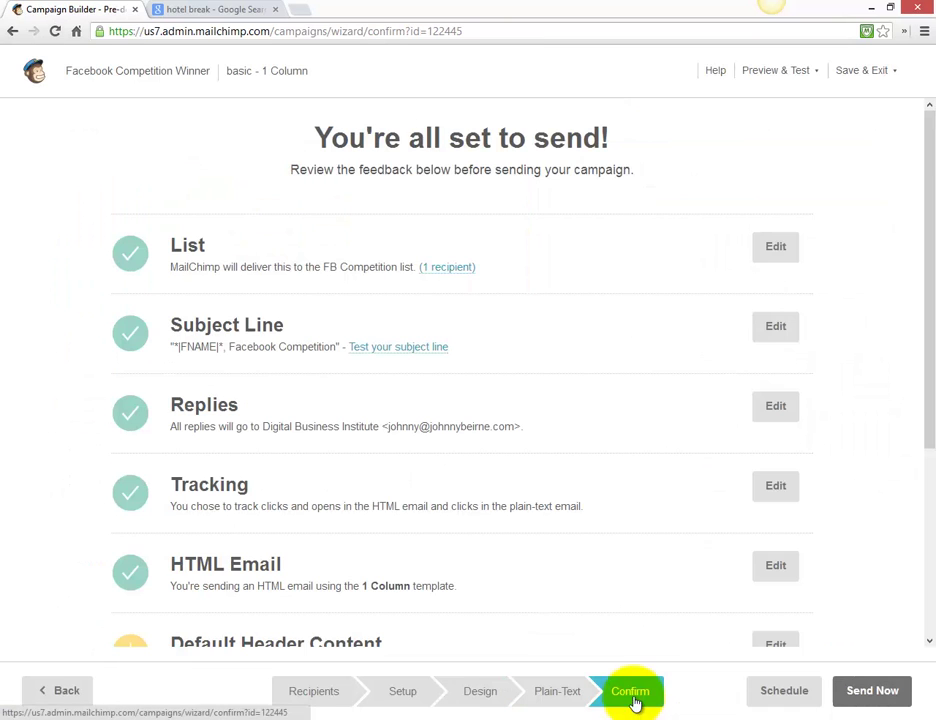
click(782, 75)
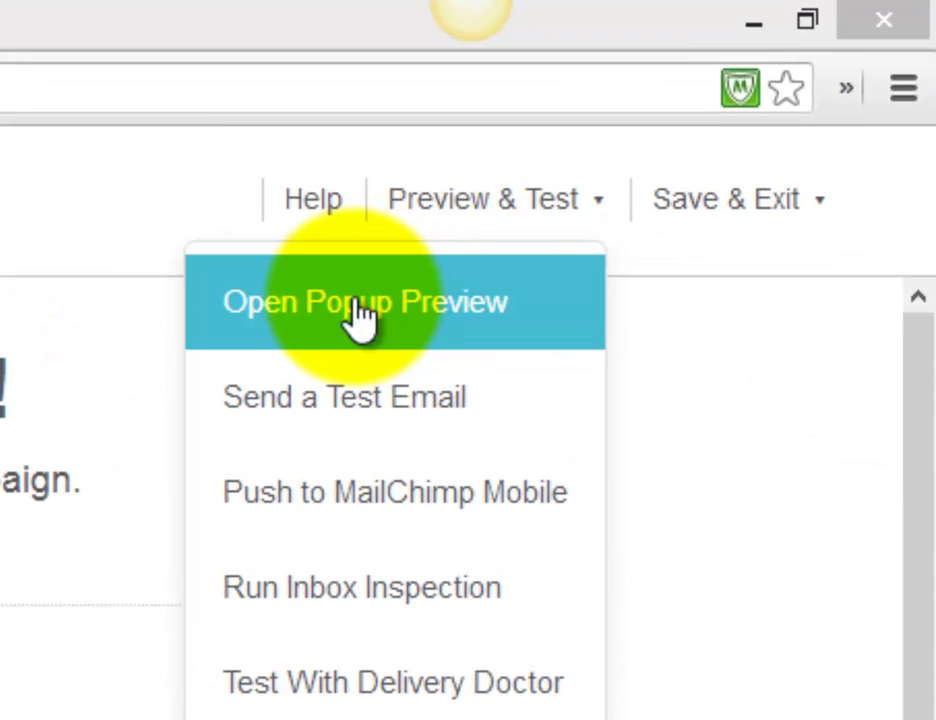
click(360, 305)
click(309, 17)
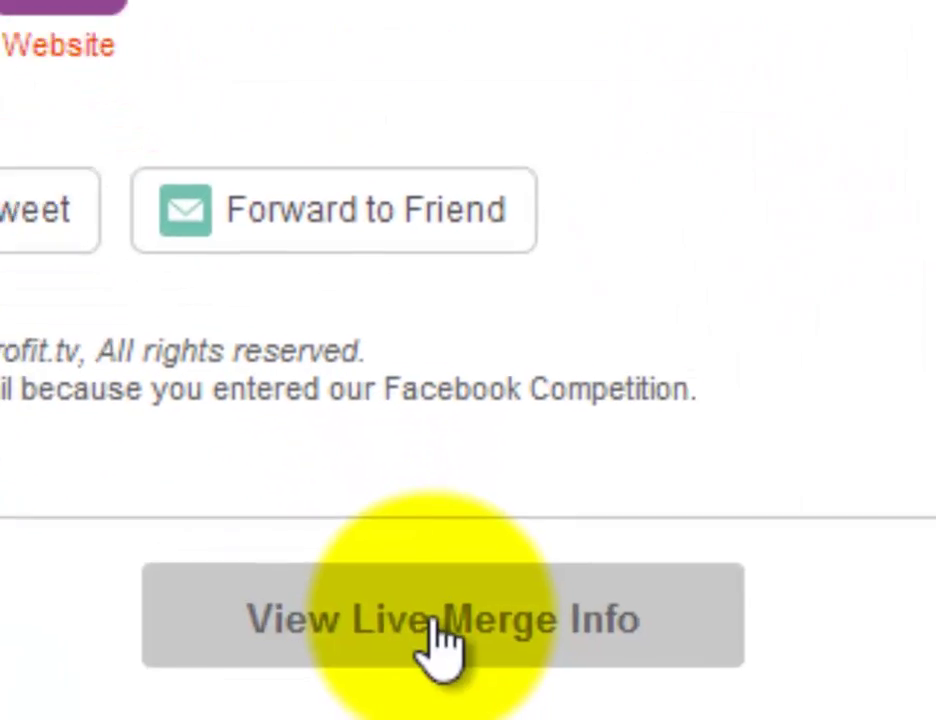
click(456, 694)
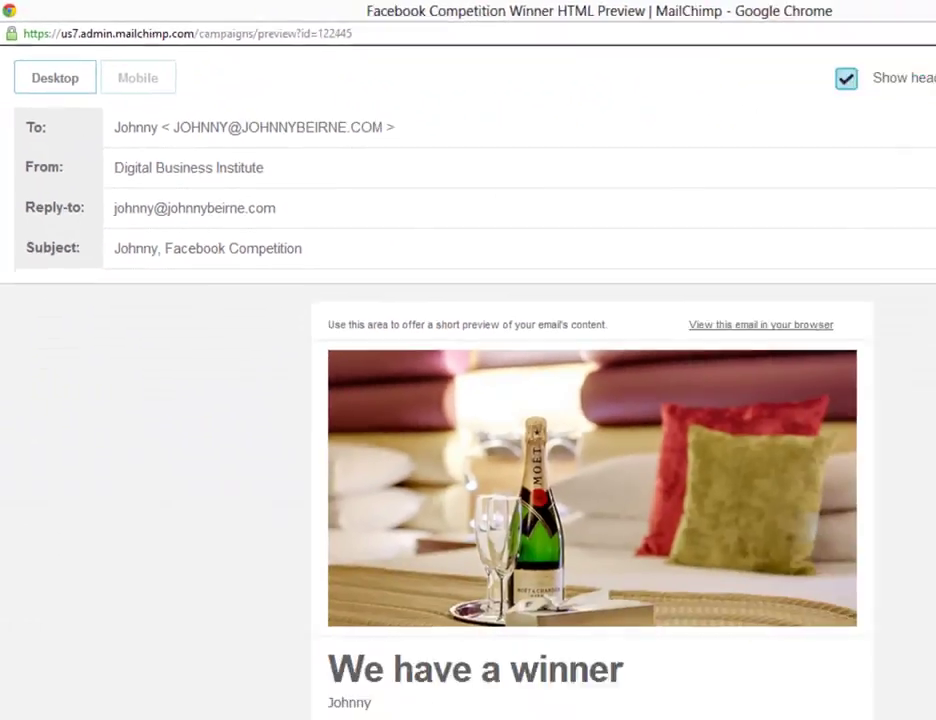
click(915, 9)
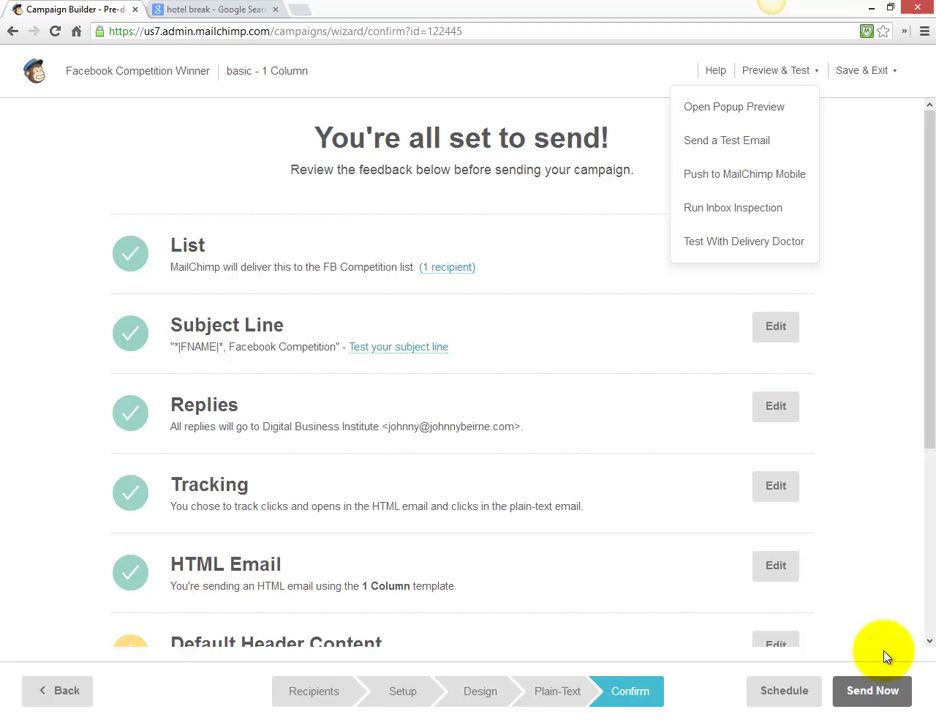
scroll(920, 512, down, 1)
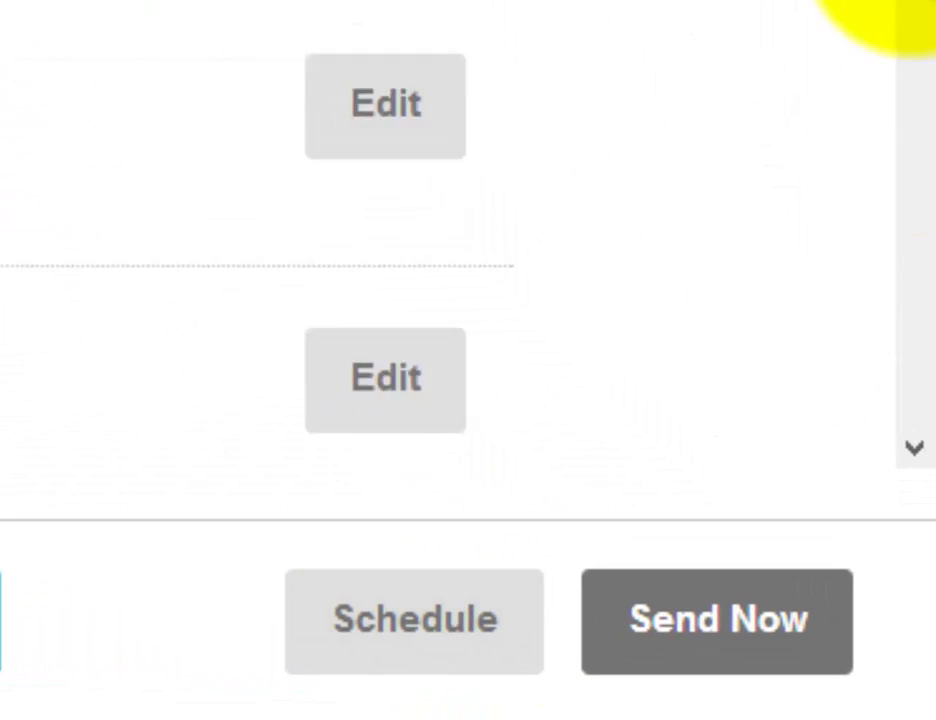
click(731, 637)
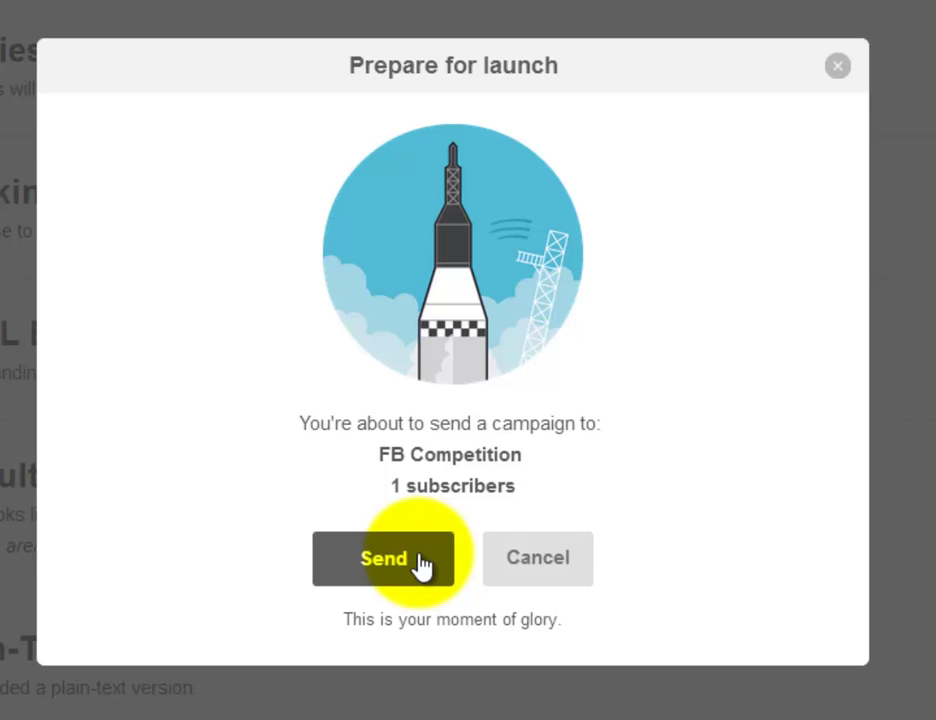
click(543, 563)
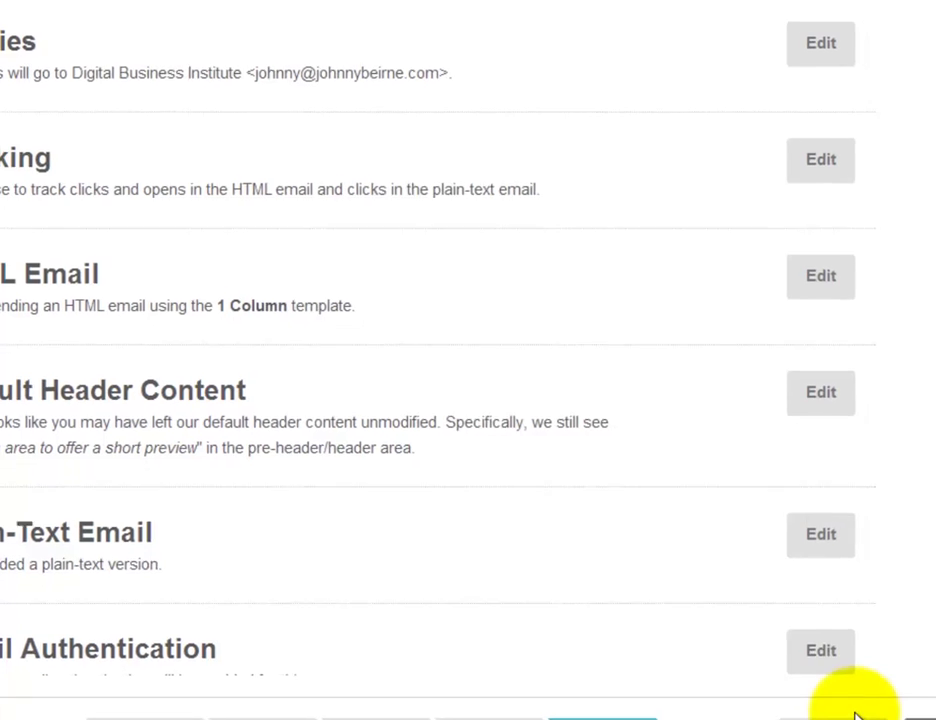
scroll(432, 290, down, 5)
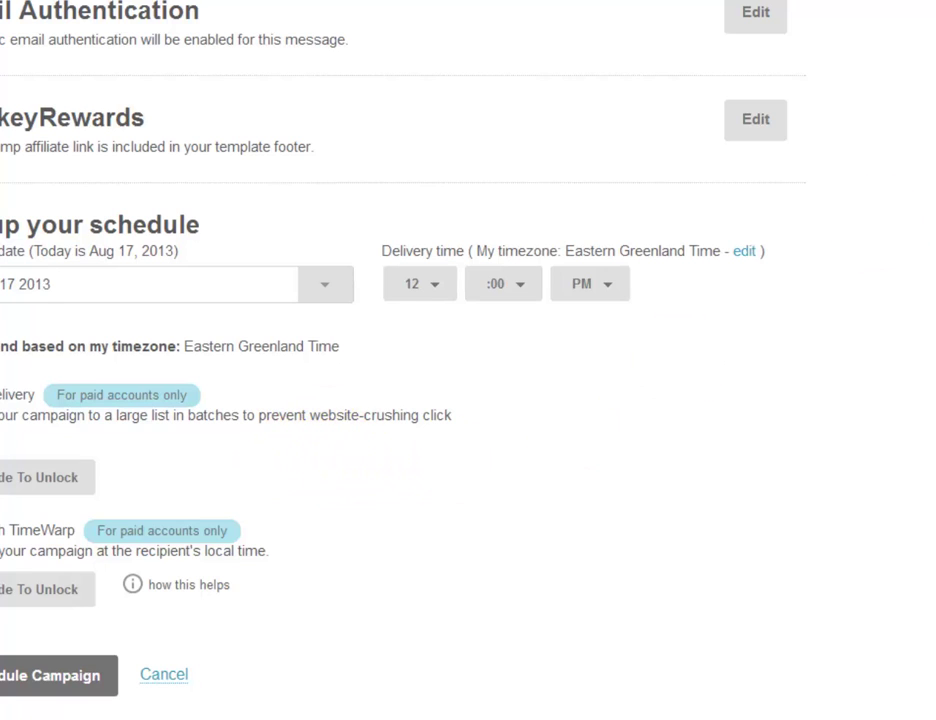
scroll(400, 360, up, 10)
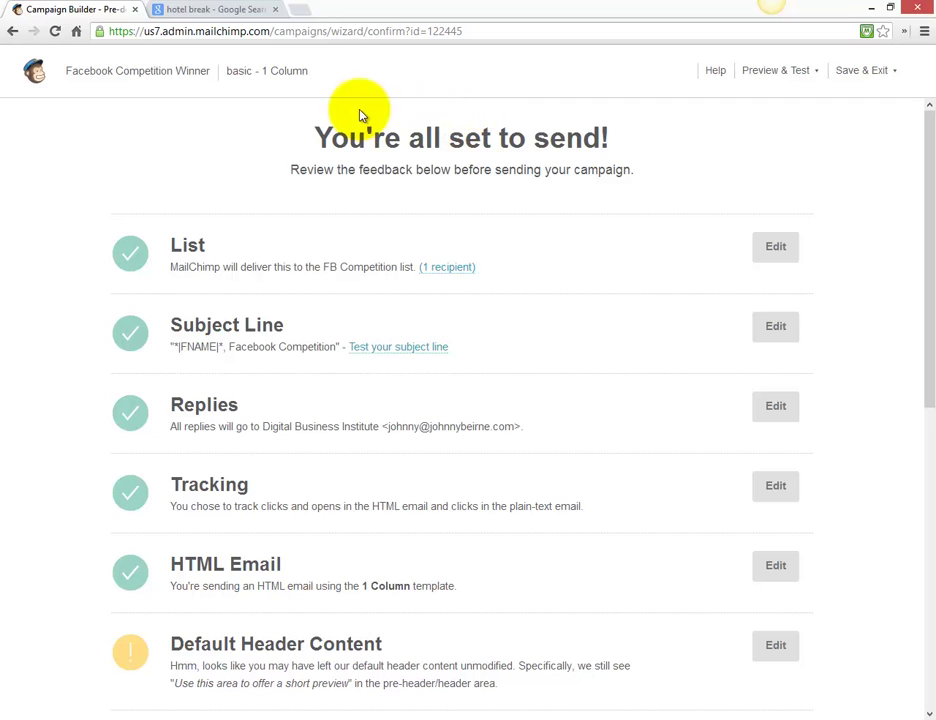
Go from the Dashboard to the Campaigns list and review the Facebook Competition campaign entries
click(26, 64)
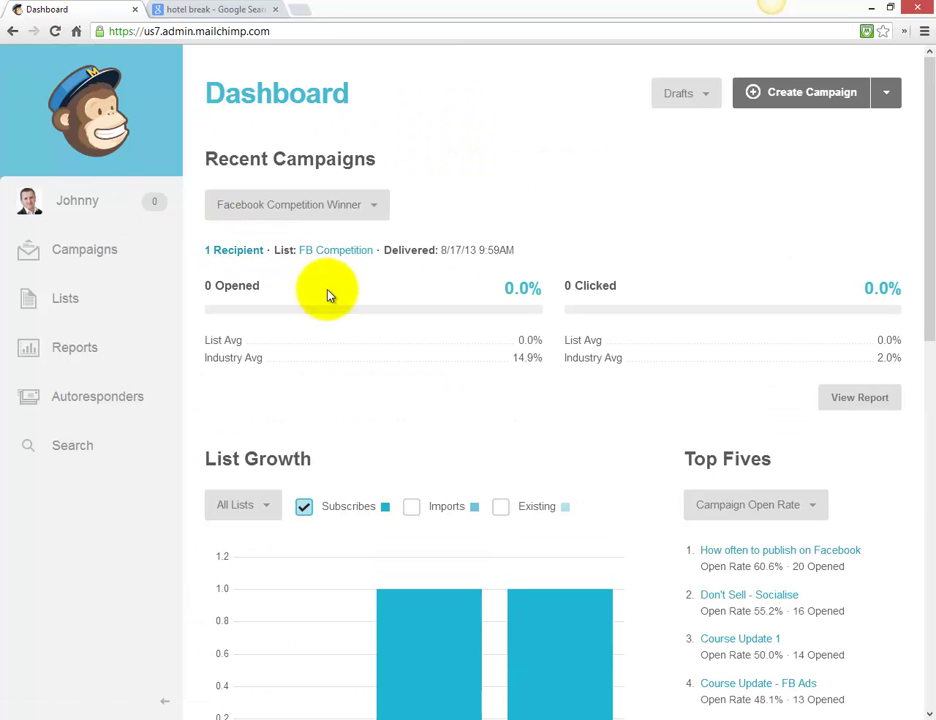
click(84, 252)
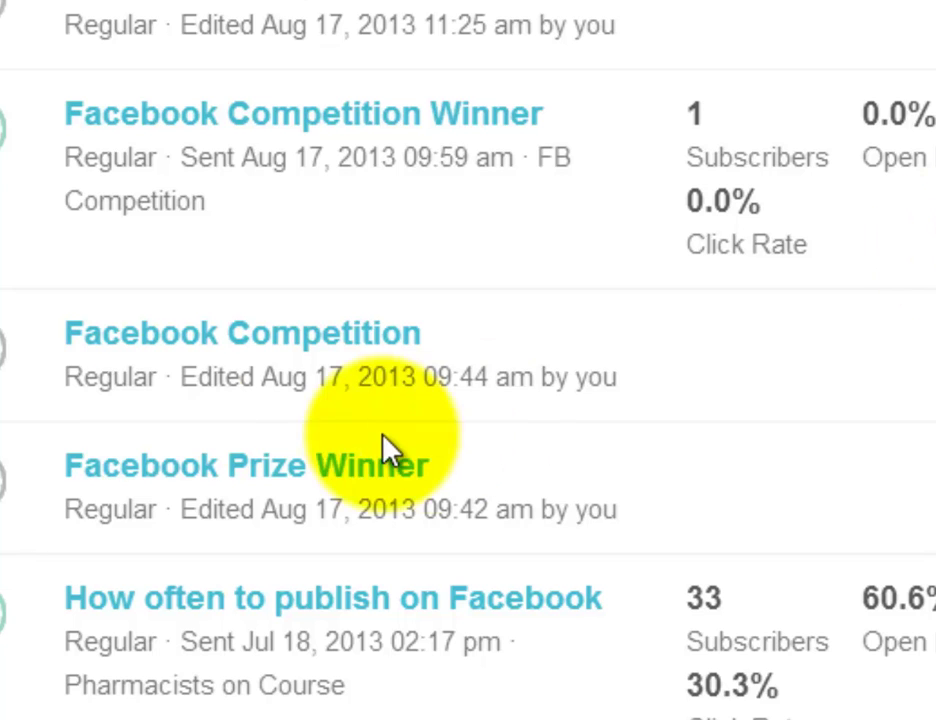
mouse_move(721, 614)
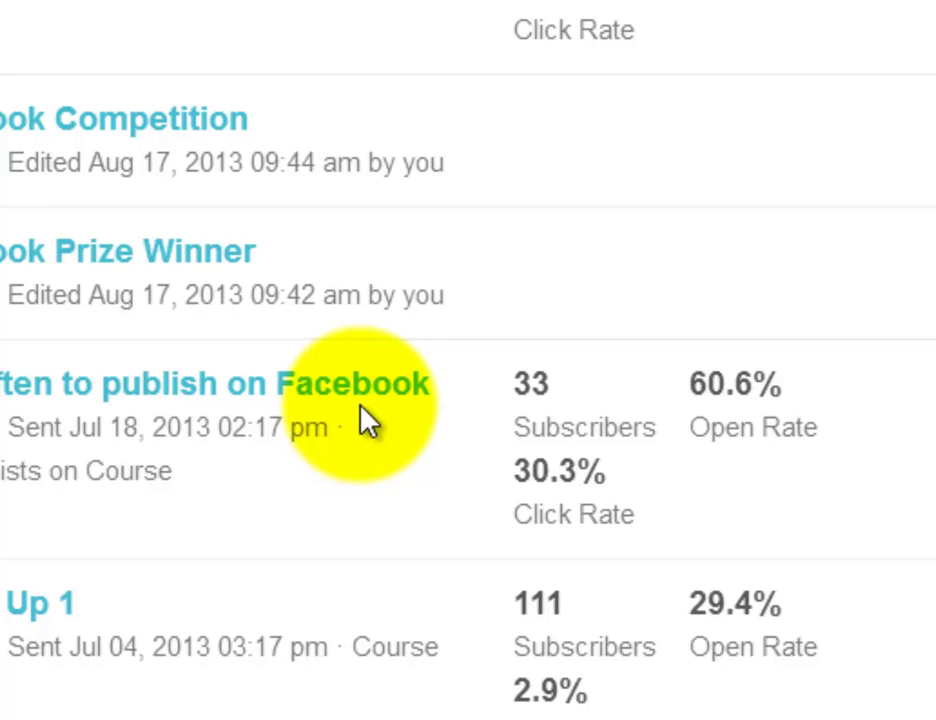
mouse_move(483, 432)
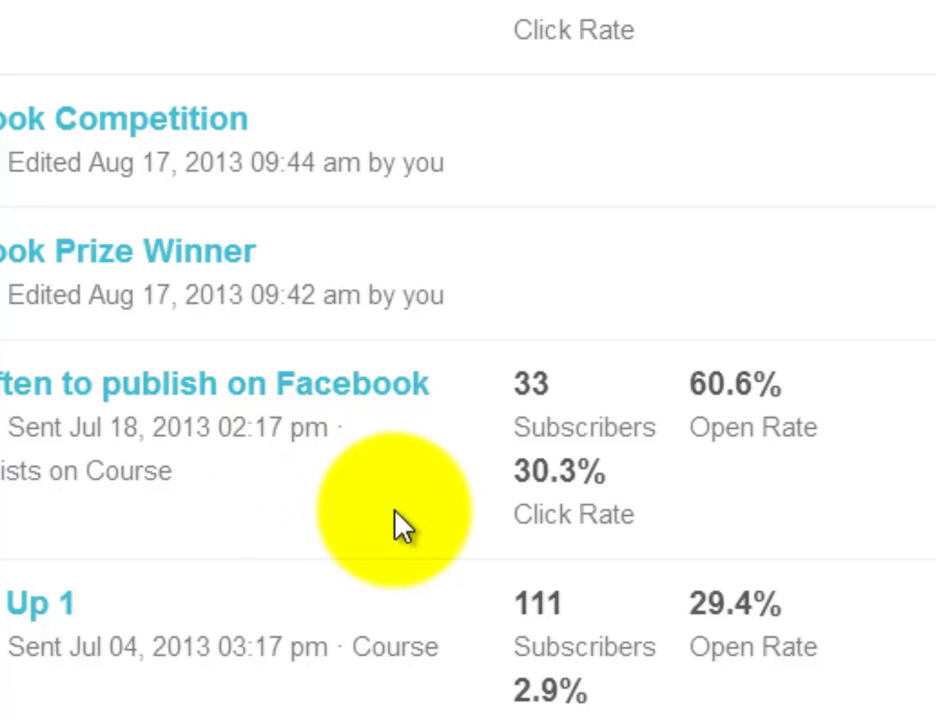
mouse_move(570, 528)
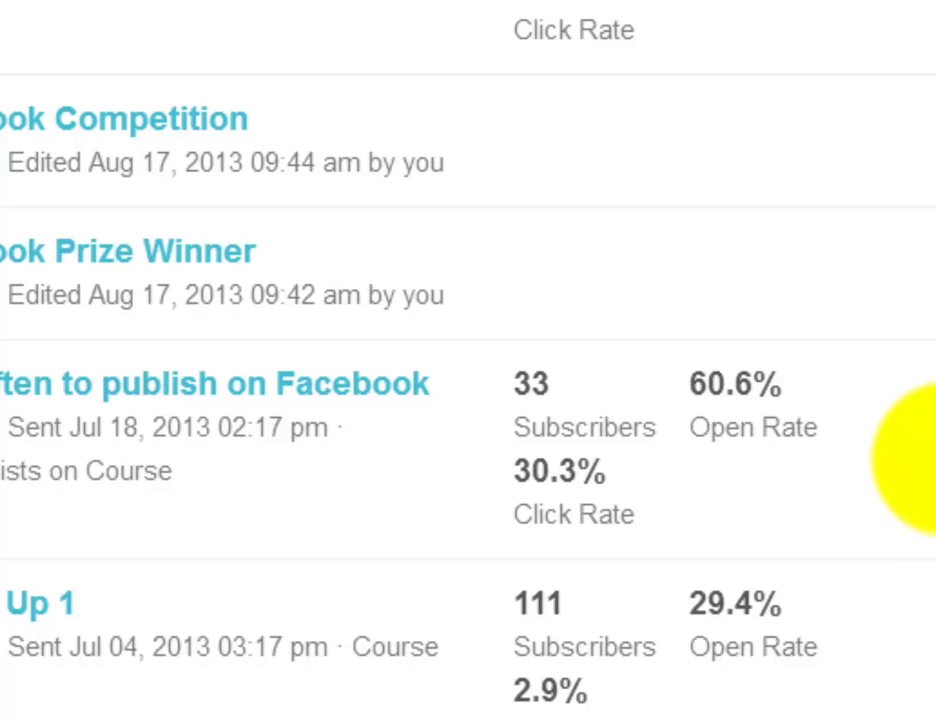
mouse_move(625, 548)
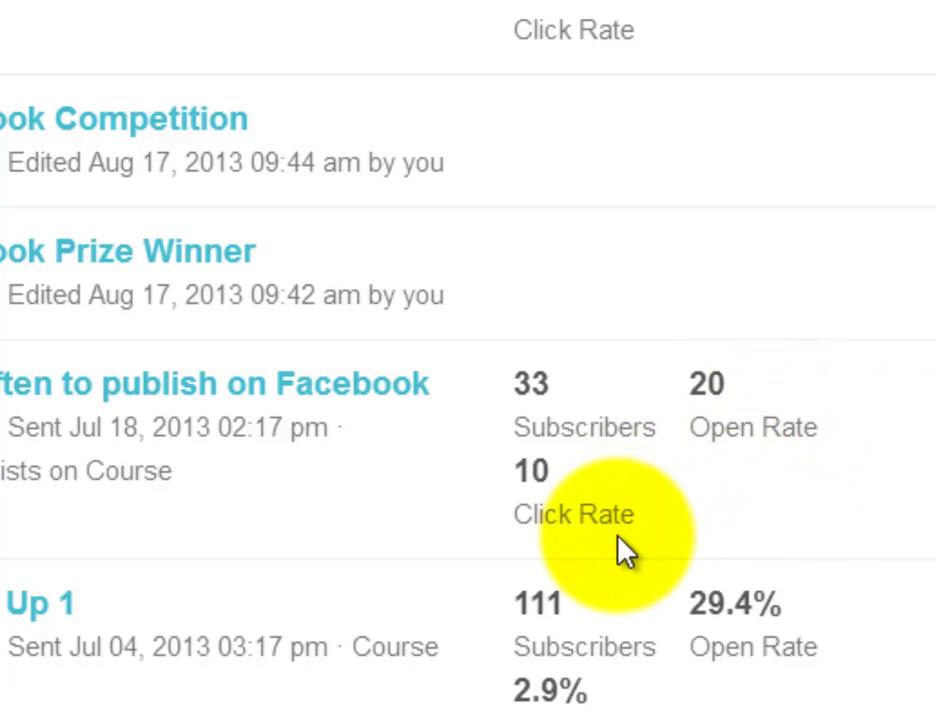